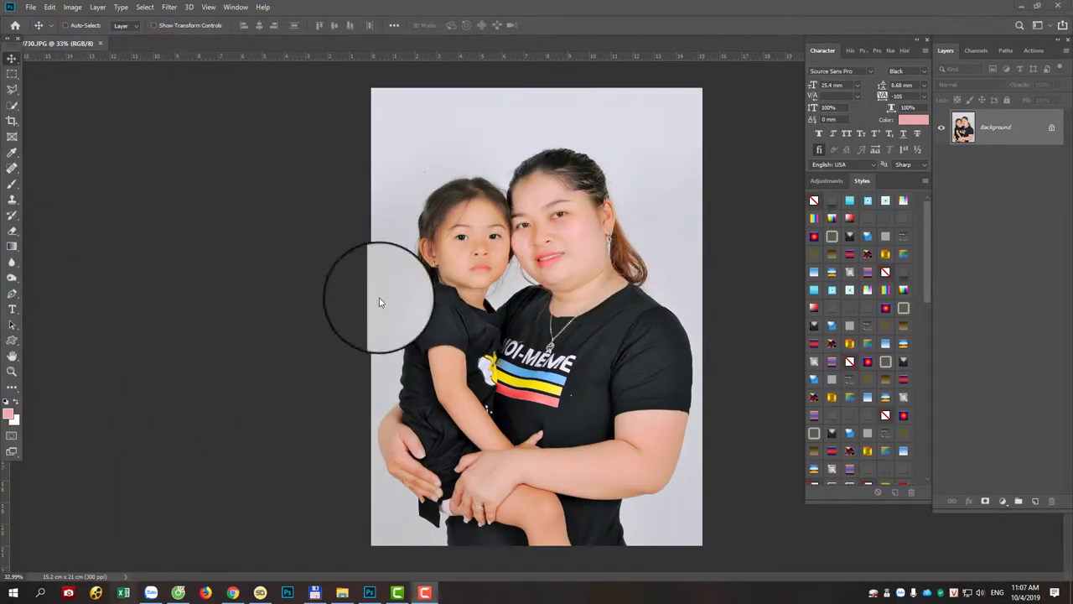
Auto-select the mother and daughter with Select > Subject and zoom in
{"action": "left_click", "coordinate": [144, 7]}
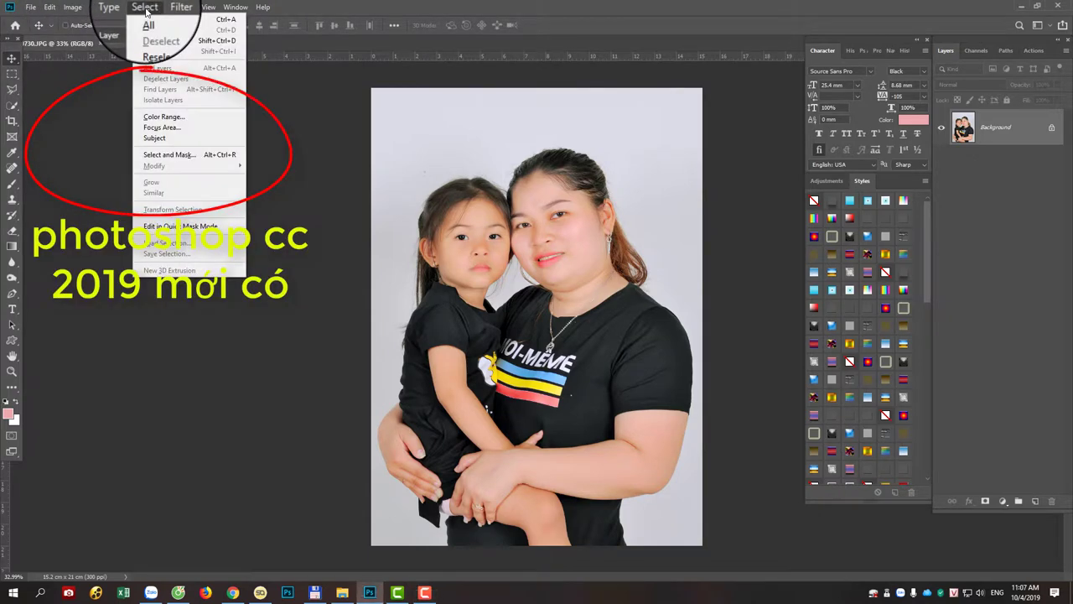
{"action": "left_click", "coordinate": [182, 139]}
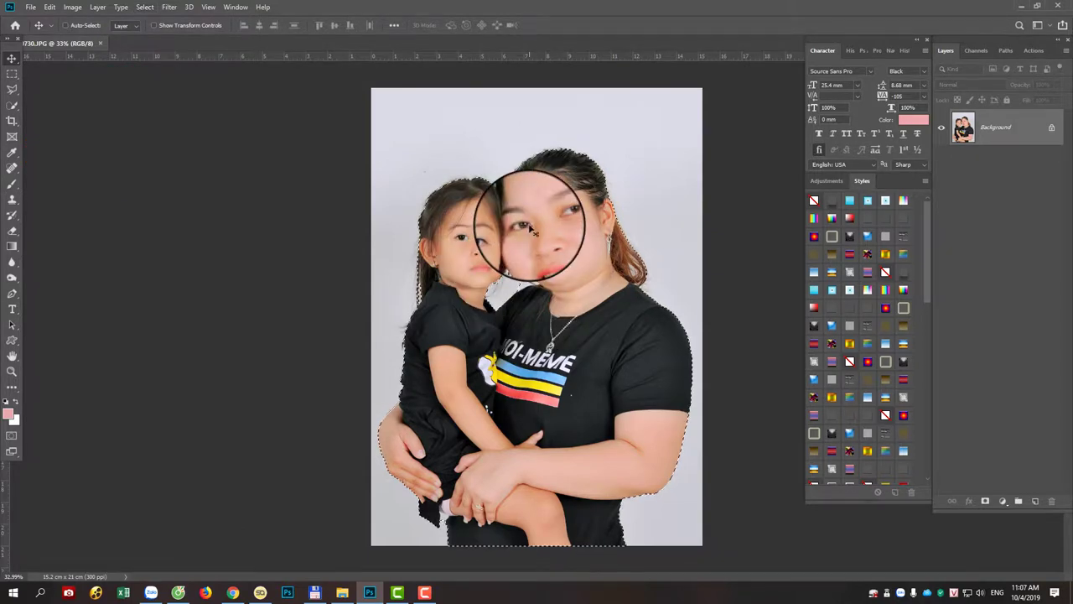
{"action": "scroll", "coordinate": [513, 241], "scroll_direction": "up", "scroll_amount": 3}
{"action": "scroll", "coordinate": [491, 240], "scroll_direction": "up", "scroll_amount": 2}
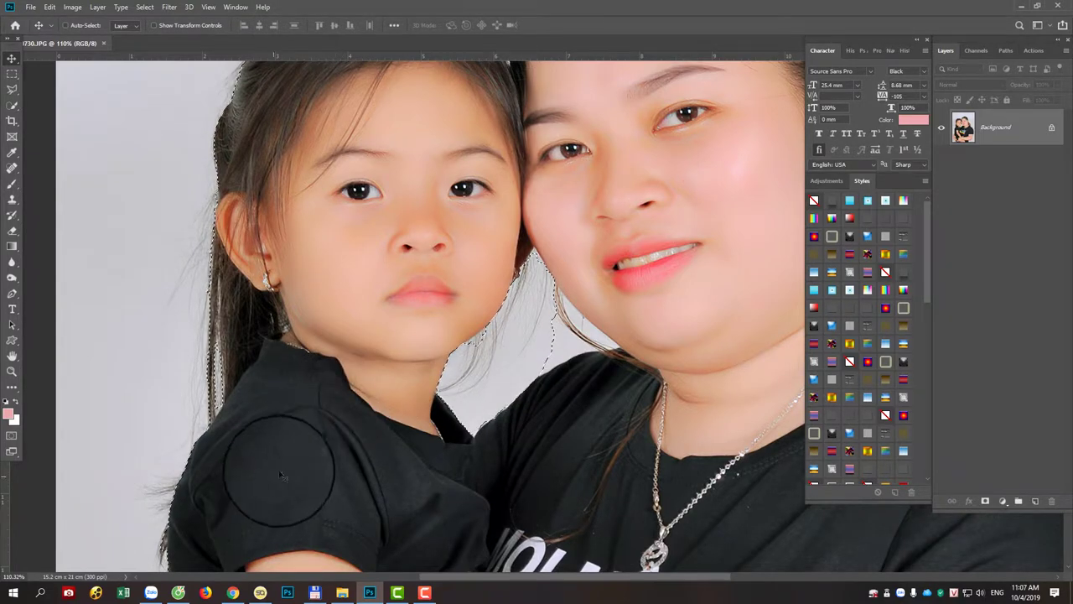
Inspect the selection edges along the shirts, arms and faces
{"action": "mouse_move", "coordinate": [299, 448]}
{"action": "left_mouse_down"}
{"action": "mouse_move", "coordinate": [324, 394]}
{"action": "mouse_move", "coordinate": [307, 283]}
{"action": "left_mouse_up"}
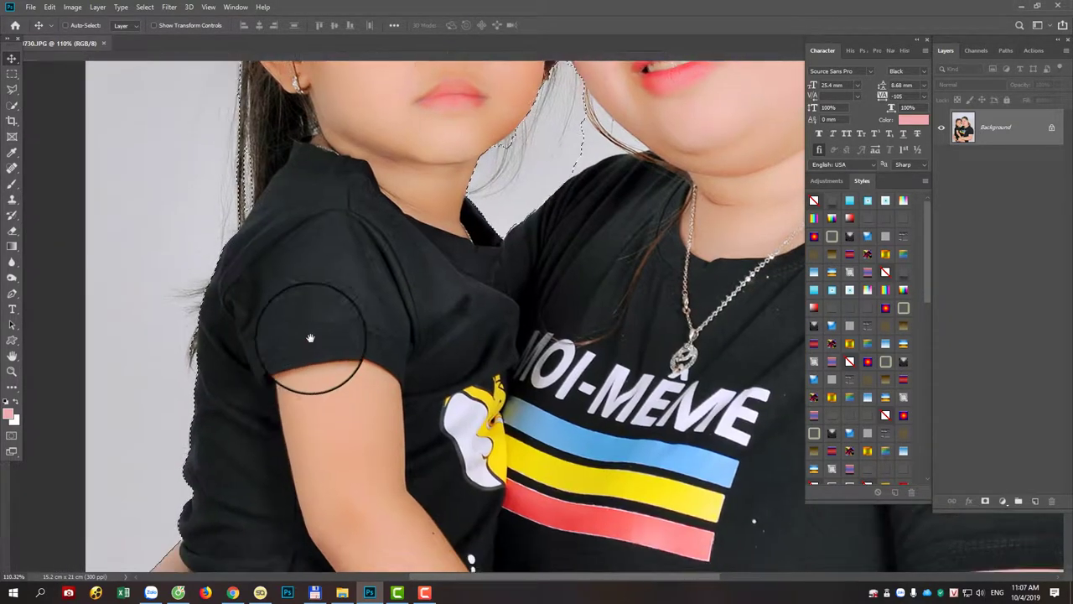
{"action": "mouse_move", "coordinate": [313, 371]}
{"action": "left_mouse_down"}
{"action": "mouse_move", "coordinate": [312, 323]}
{"action": "mouse_move", "coordinate": [311, 444]}
{"action": "left_mouse_up"}
{"action": "left_click_drag", "start_coordinate": [343, 338], "coordinate": [343, 391]}
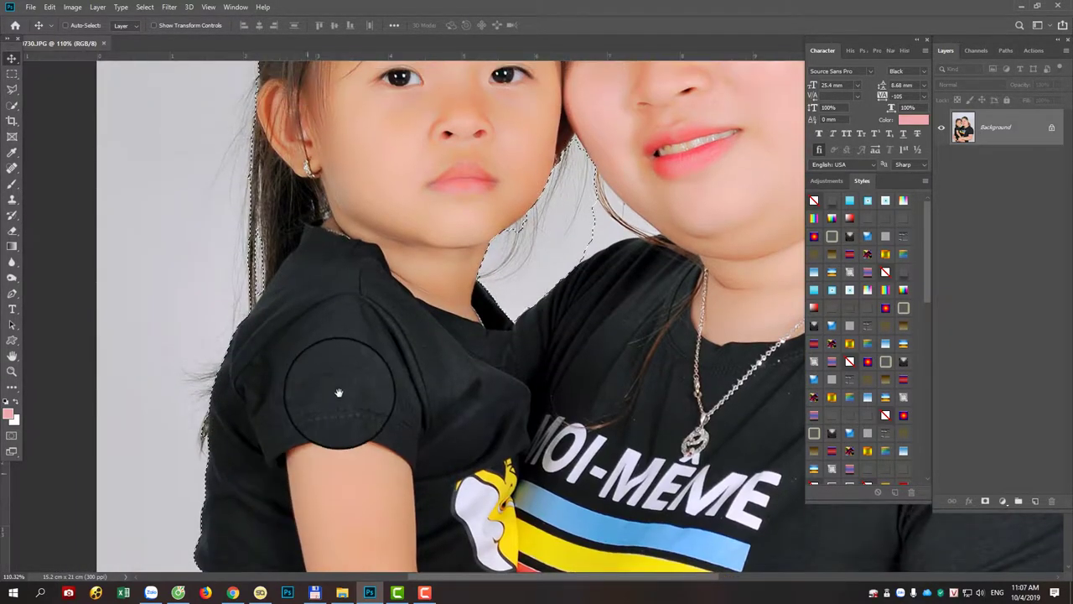
{"action": "left_click_drag", "start_coordinate": [336, 444], "coordinate": [338, 511]}
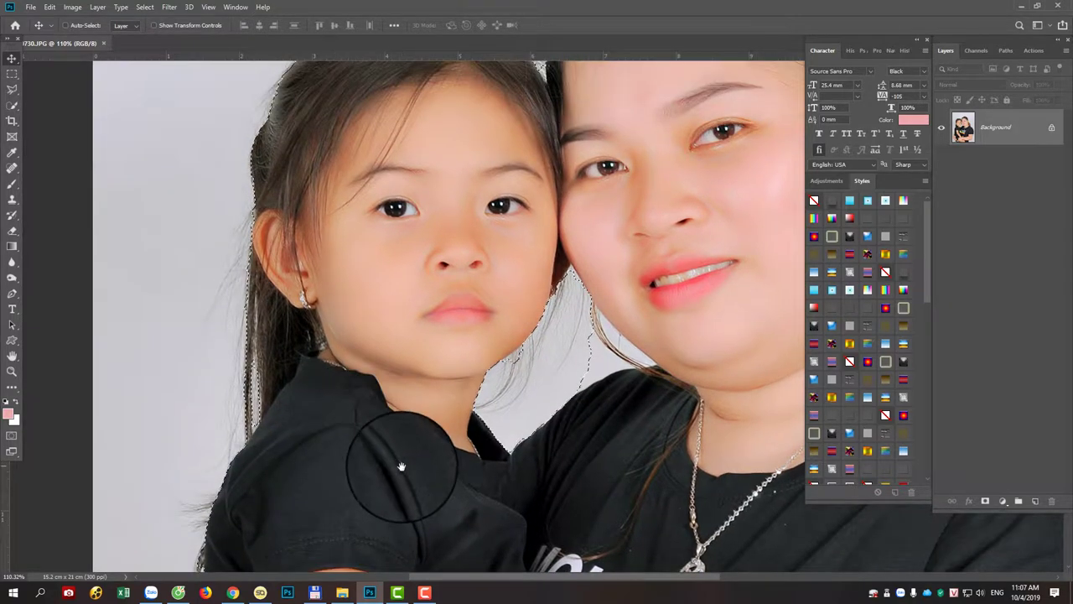
{"action": "scroll", "coordinate": [399, 468], "scroll_direction": "down", "scroll_amount": 3}
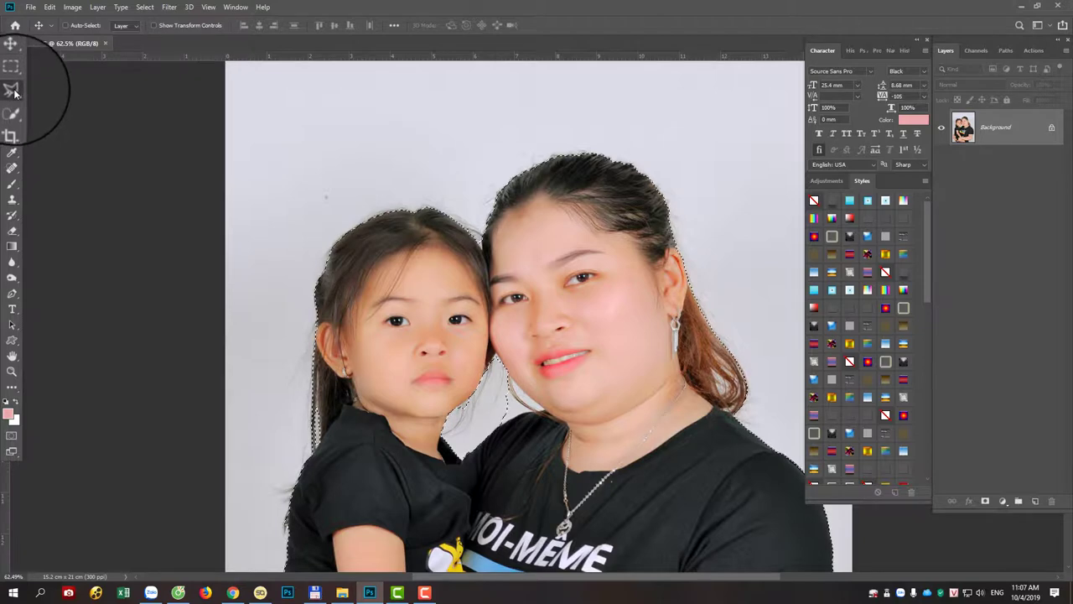
Trace a Polygonal Lasso outline around the girl's side, both heads and the woman's right shoulder
{"action": "right_click", "coordinate": [14, 94]}
{"action": "left_click", "coordinate": [50, 101]}
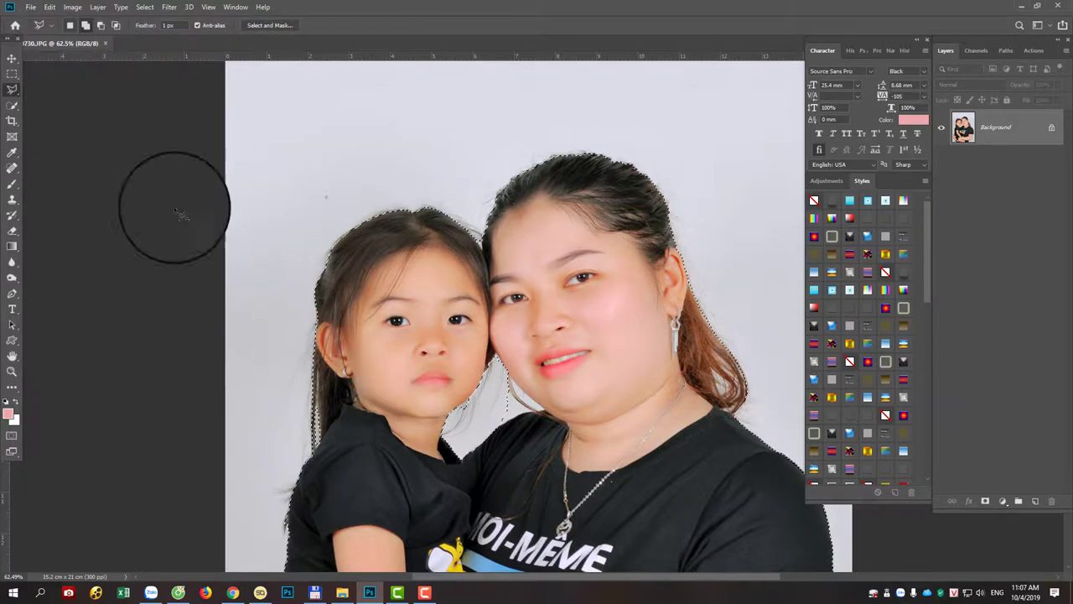
{"action": "left_click", "coordinate": [307, 453]}
{"action": "left_click", "coordinate": [290, 356]}
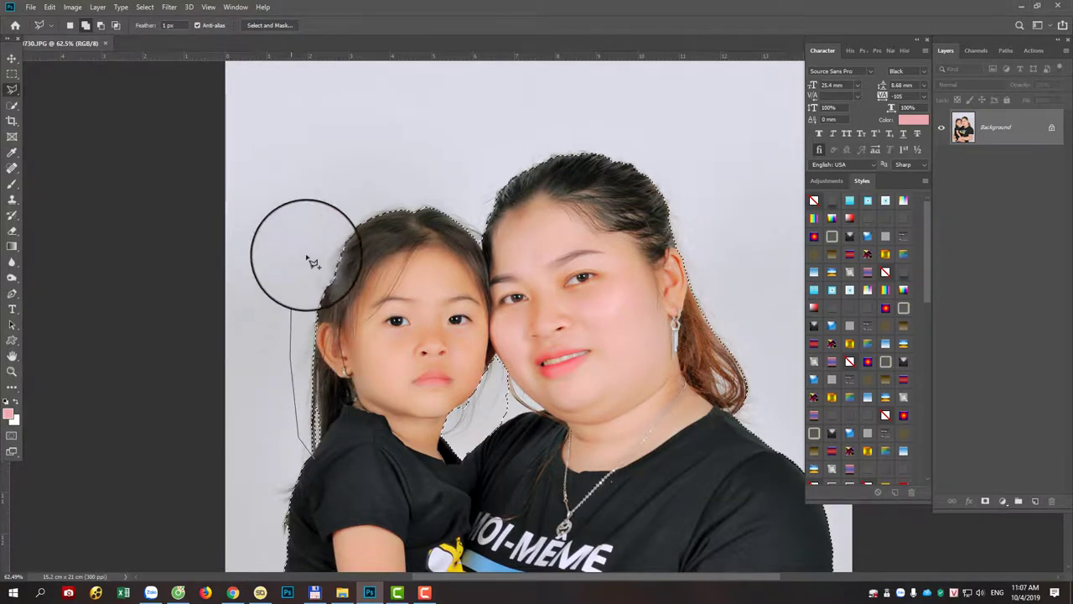
{"action": "left_click", "coordinate": [300, 265]}
{"action": "left_click", "coordinate": [474, 155]}
{"action": "left_click", "coordinate": [592, 136]}
{"action": "left_click", "coordinate": [648, 157]}
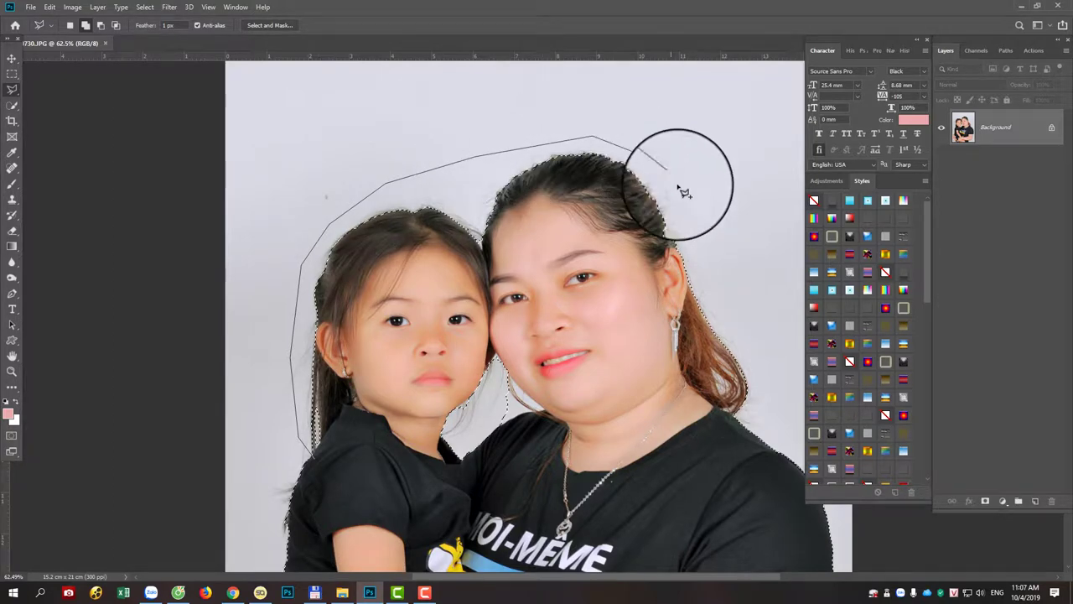
{"action": "left_click", "coordinate": [707, 220]}
{"action": "left_click", "coordinate": [763, 374]}
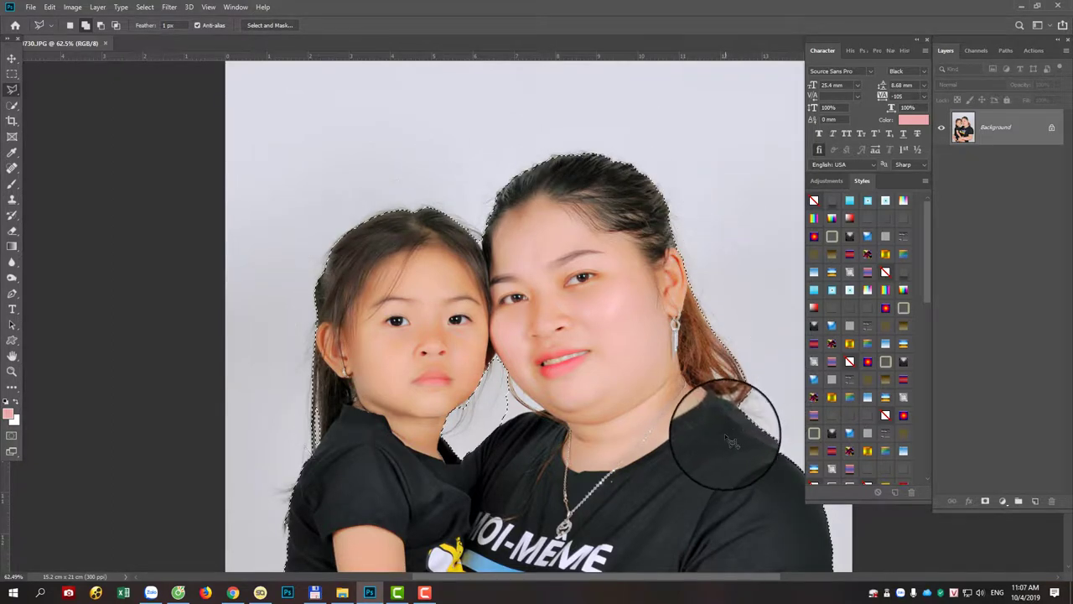
Bring the lower arms and legs into view and zoom in, with the Magic Wand selected
{"action": "left_click_drag", "start_coordinate": [593, 467], "coordinate": [566, 185]}
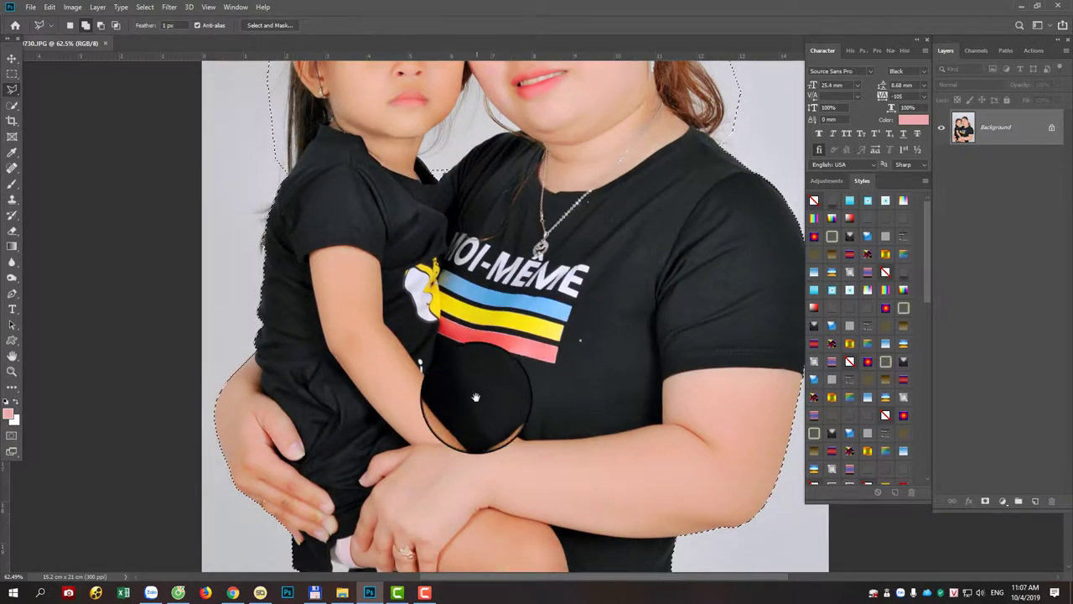
{"action": "left_click_drag", "start_coordinate": [476, 396], "coordinate": [503, 241]}
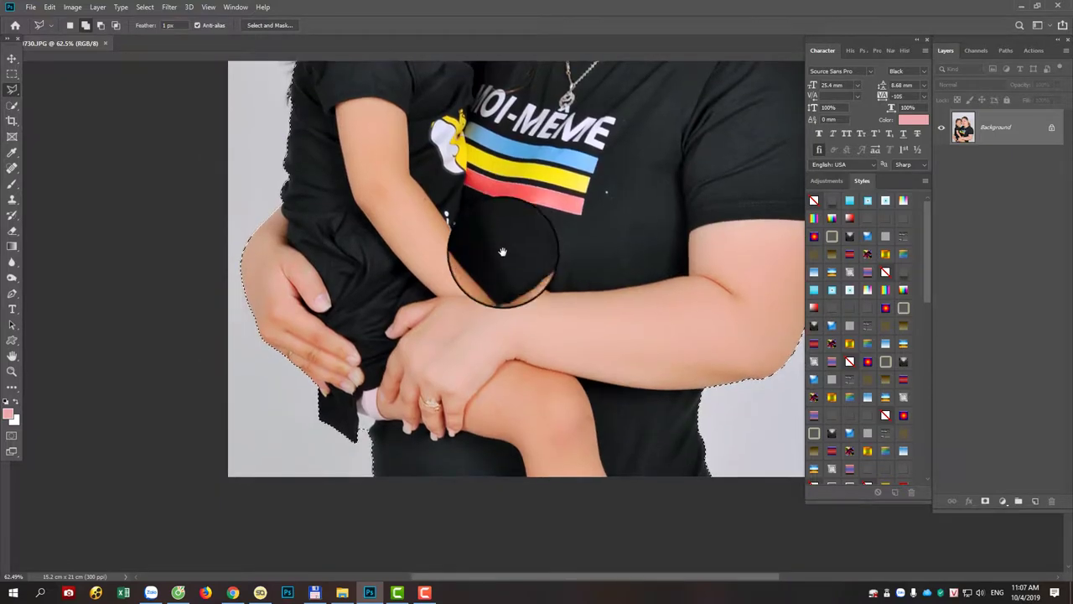
{"action": "key", "text": "ctrl+r"}
{"action": "key", "text": "w"}
{"action": "scroll", "coordinate": [369, 436], "scroll_direction": "up", "scroll_amount": 3}
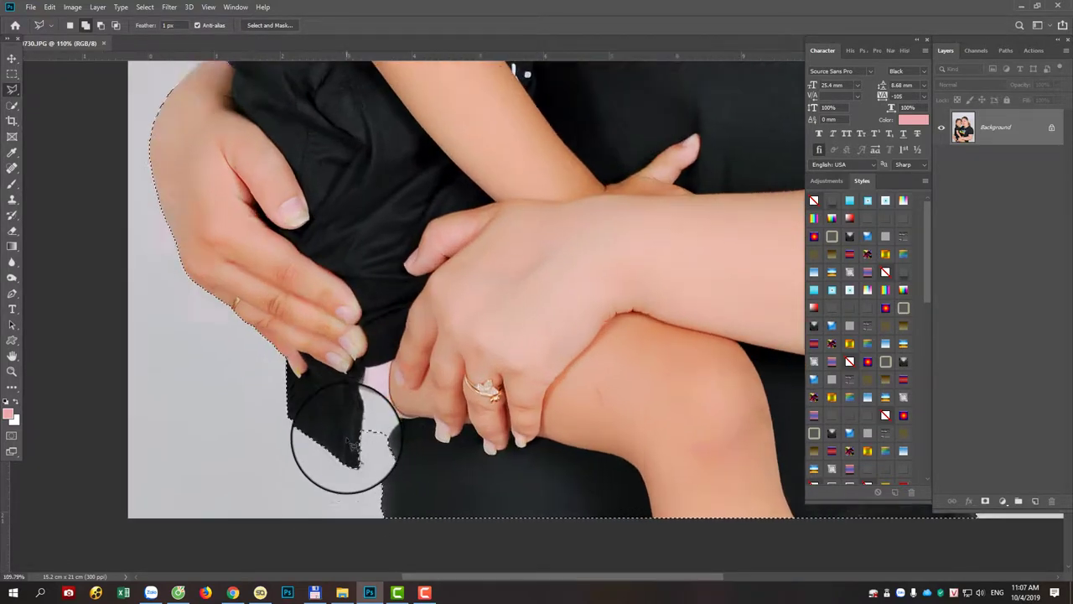
{"action": "scroll", "coordinate": [403, 419], "scroll_direction": "up", "scroll_amount": 3}
{"action": "key", "text": "shift+w"}
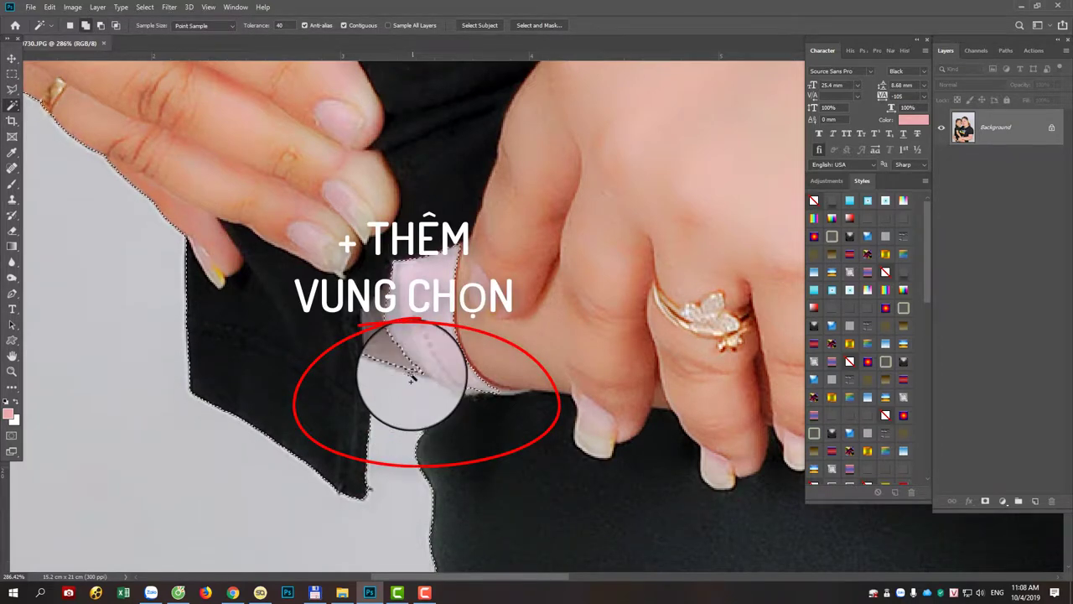
Add the white gap and the girl's pink sock cuff by the mother's hand to the selection
{"action": "left_click", "coordinate": [408, 357], "text": "shift"}
{"action": "key", "text": "l"}
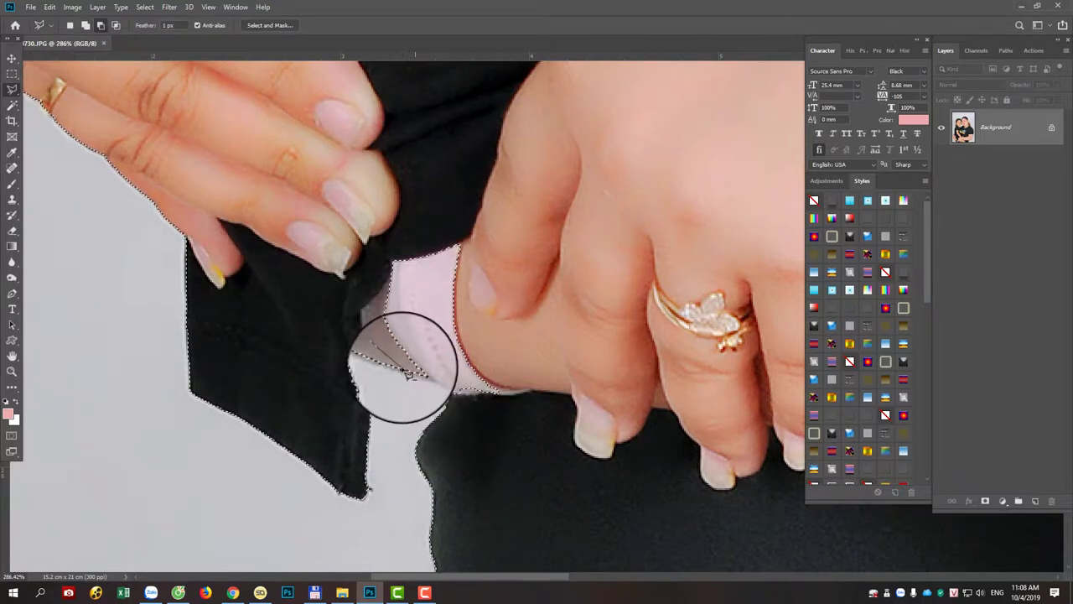
{"action": "mouse_move", "coordinate": [408, 373]}
{"action": "left_mouse_down"}
{"action": "mouse_move", "coordinate": [340, 273]}
{"action": "mouse_move", "coordinate": [394, 256]}
{"action": "left_mouse_up"}
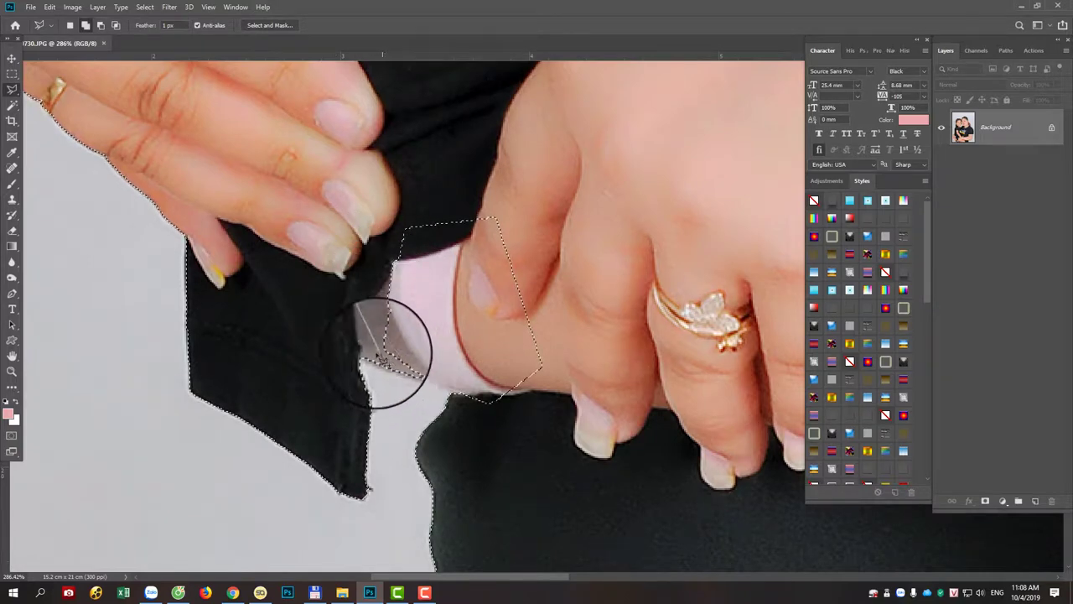
{"action": "mouse_move", "coordinate": [381, 358]}
{"action": "left_mouse_down"}
{"action": "mouse_move", "coordinate": [437, 397]}
{"action": "mouse_move", "coordinate": [358, 264]}
{"action": "left_mouse_up"}
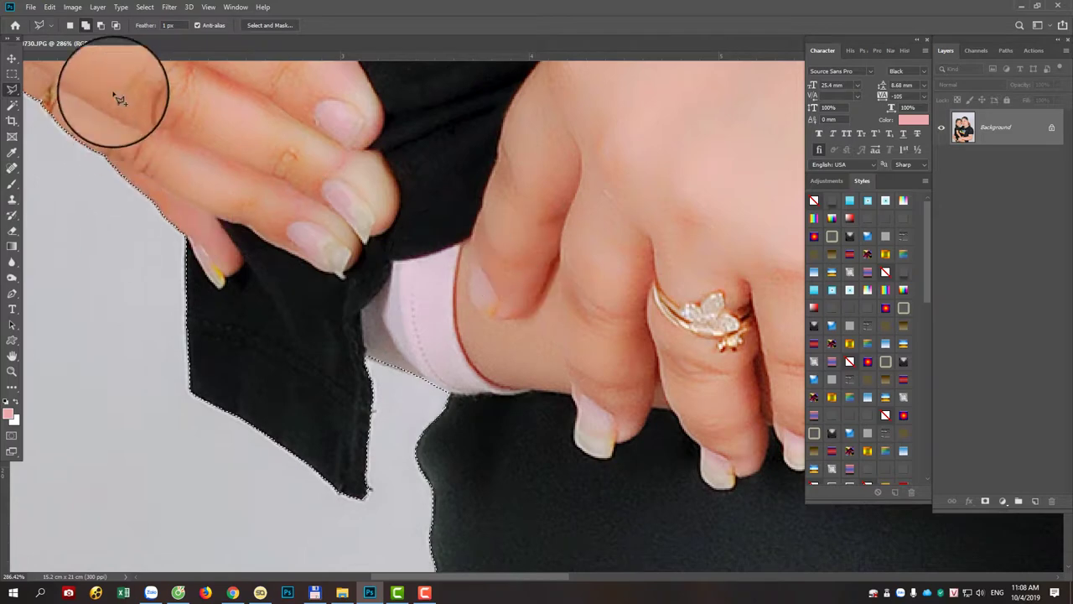
{"action": "scroll", "coordinate": [468, 270], "scroll_direction": "down", "scroll_amount": 3}
{"action": "scroll", "coordinate": [468, 270], "scroll_direction": "down", "scroll_amount": 3}
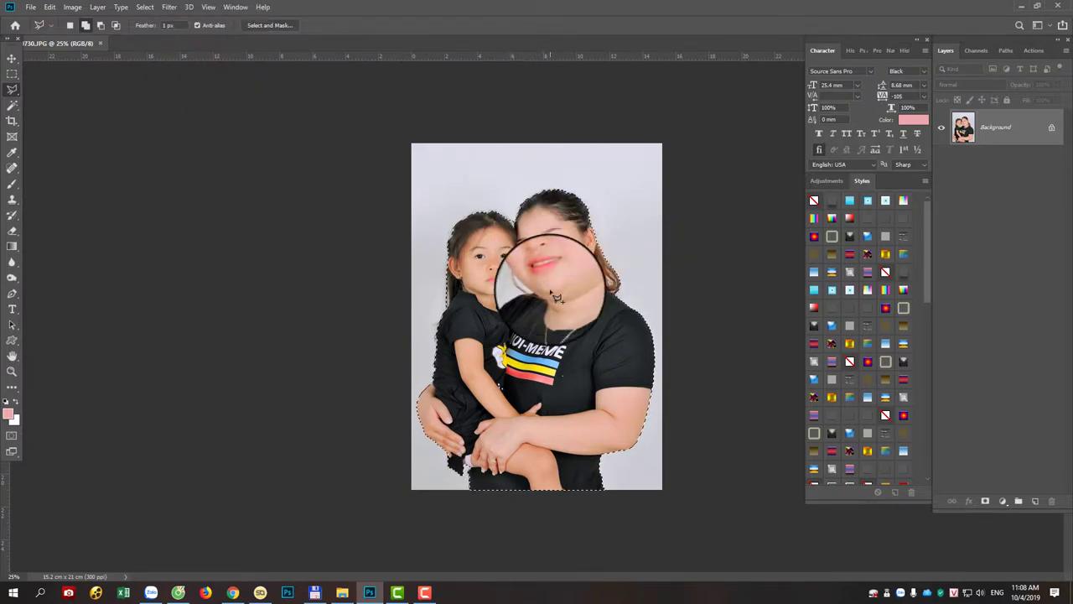
Feather the selection by 10 px and copy the subjects onto a new Layer 1
{"action": "left_click", "coordinate": [145, 7]}
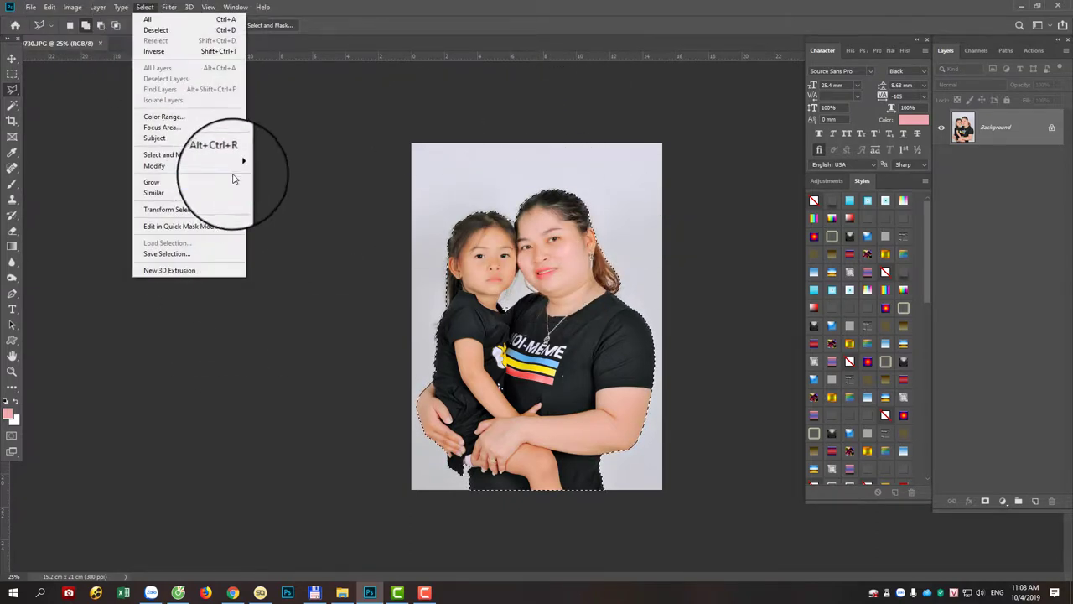
{"action": "left_click", "coordinate": [281, 207]}
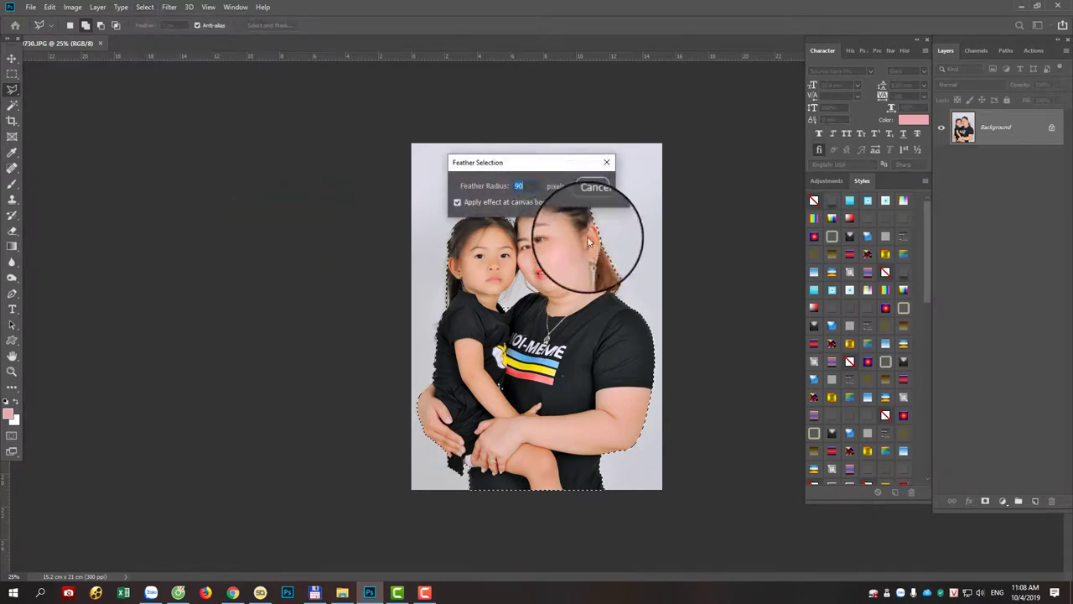
{"action": "type", "text": "10"}
{"action": "left_click", "coordinate": [598, 180]}
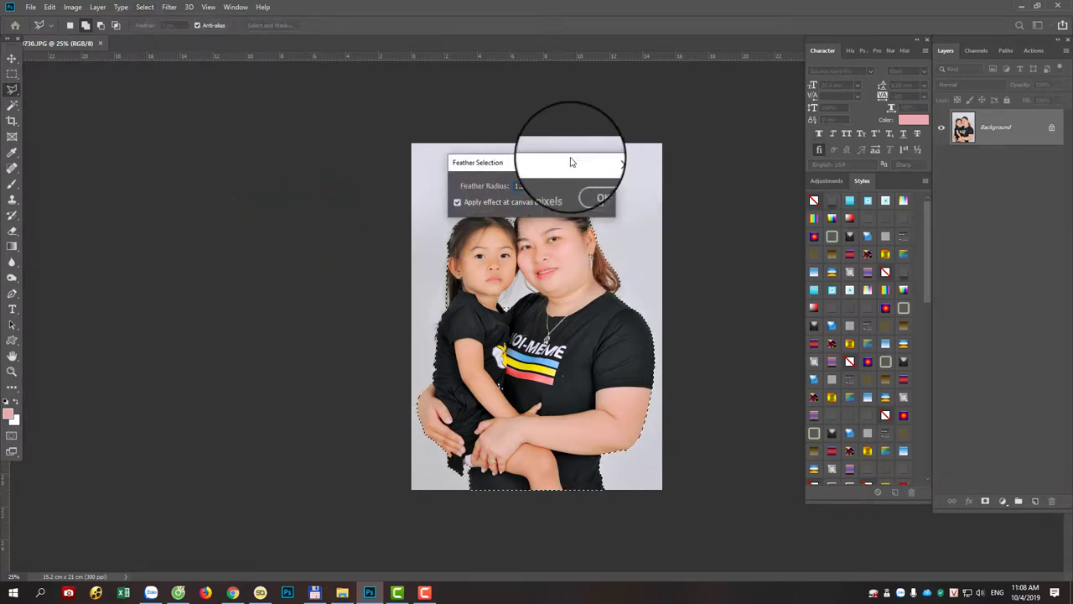
{"action": "key", "text": "ctrl+j"}
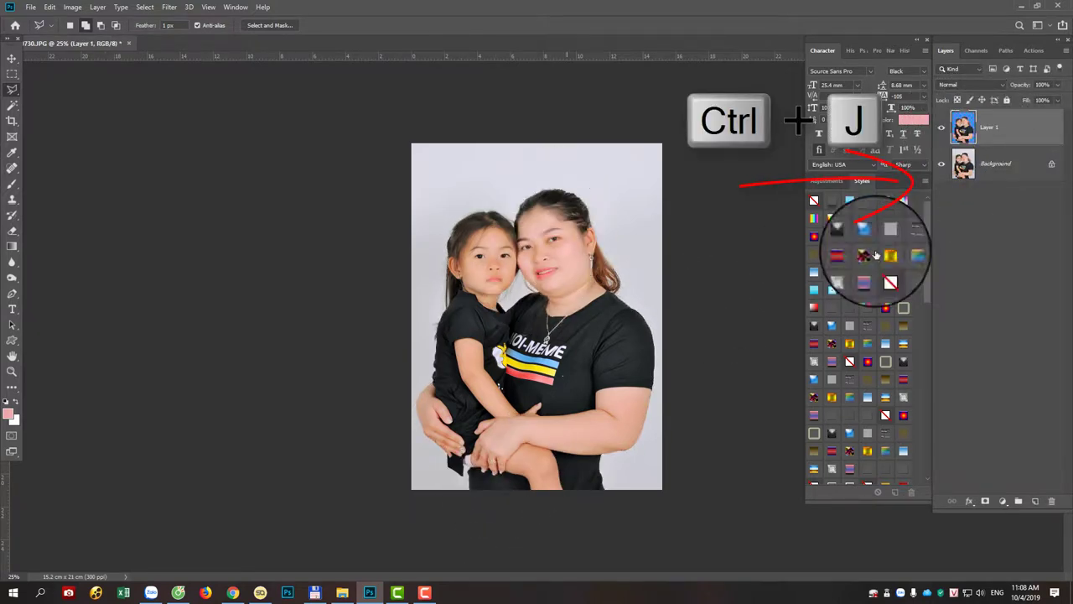
Hide the Background layer and zoom to about 192% on the grey gap between chin and neck
{"action": "left_click", "coordinate": [940, 164]}
{"action": "scroll", "coordinate": [570, 210], "scroll_direction": "up", "scroll_amount": 5, "text": "alt"}
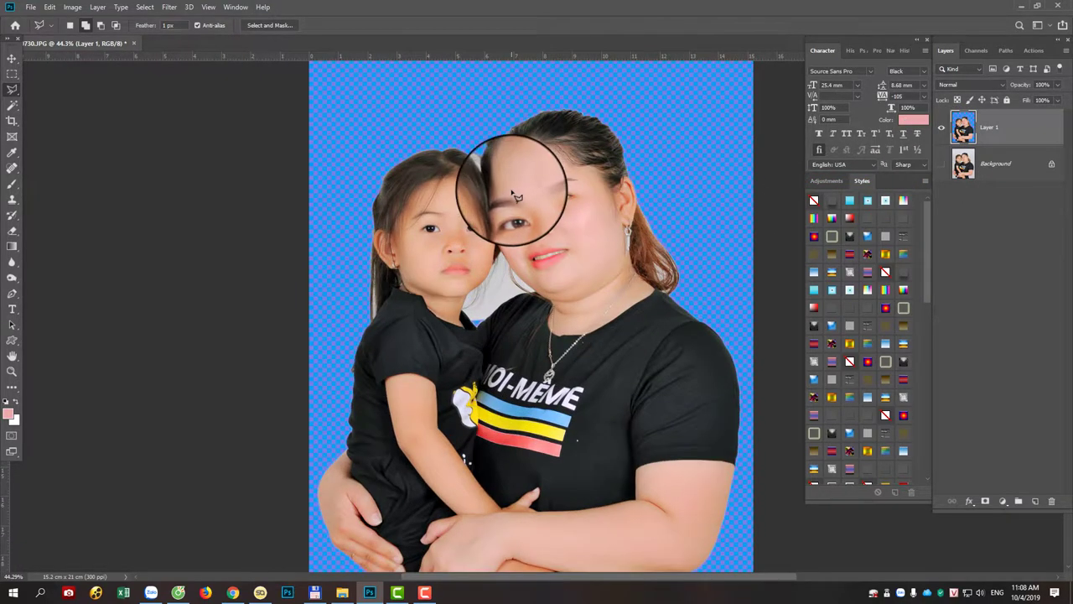
{"action": "scroll", "coordinate": [516, 196], "scroll_direction": "up", "scroll_amount": 2, "text": "alt"}
{"action": "scroll", "coordinate": [360, 218], "scroll_direction": "up", "scroll_amount": 2, "text": "alt"}
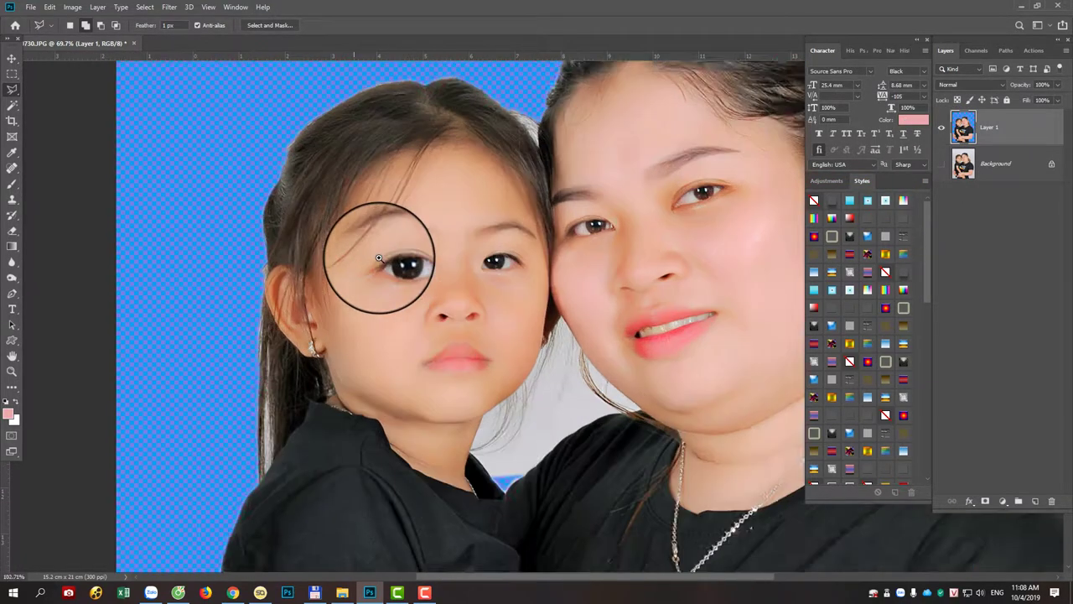
{"action": "scroll", "coordinate": [503, 299], "scroll_direction": "up", "scroll_amount": 2, "text": "alt"}
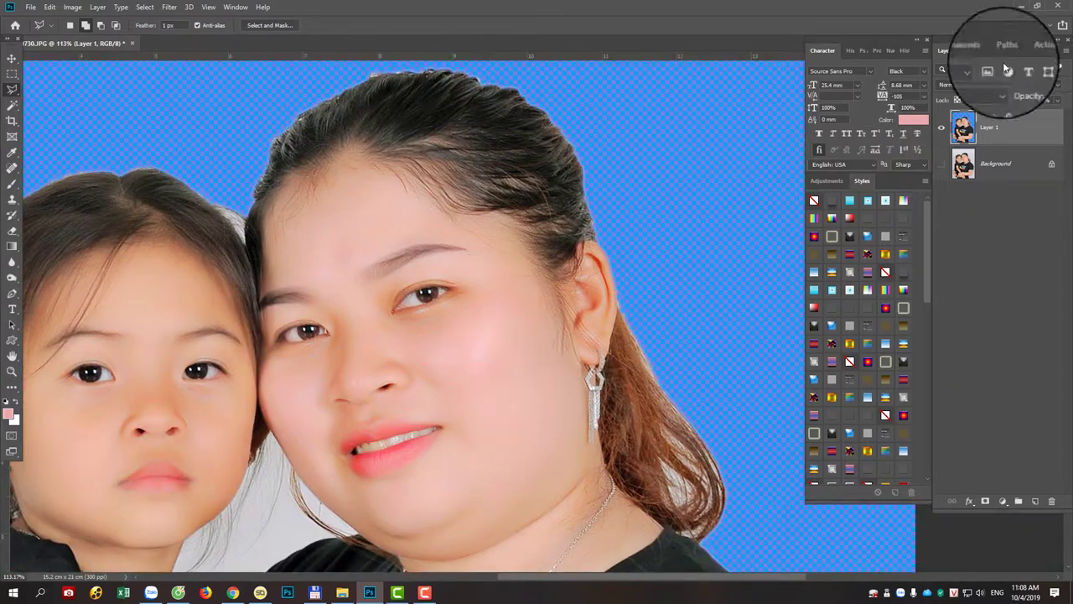
{"action": "scroll", "coordinate": [431, 264], "scroll_direction": "down", "scroll_amount": 2, "text": "alt"}
{"action": "scroll", "coordinate": [405, 314], "scroll_direction": "down", "scroll_amount": 1, "text": "alt"}
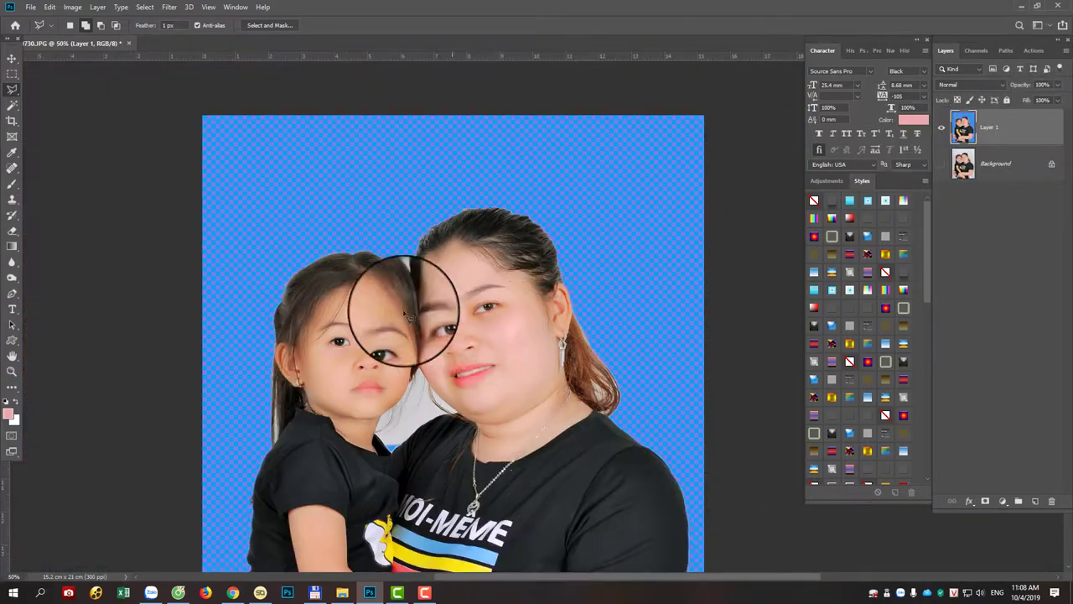
{"action": "scroll", "coordinate": [427, 362], "scroll_direction": "down", "scroll_amount": 1, "text": "alt"}
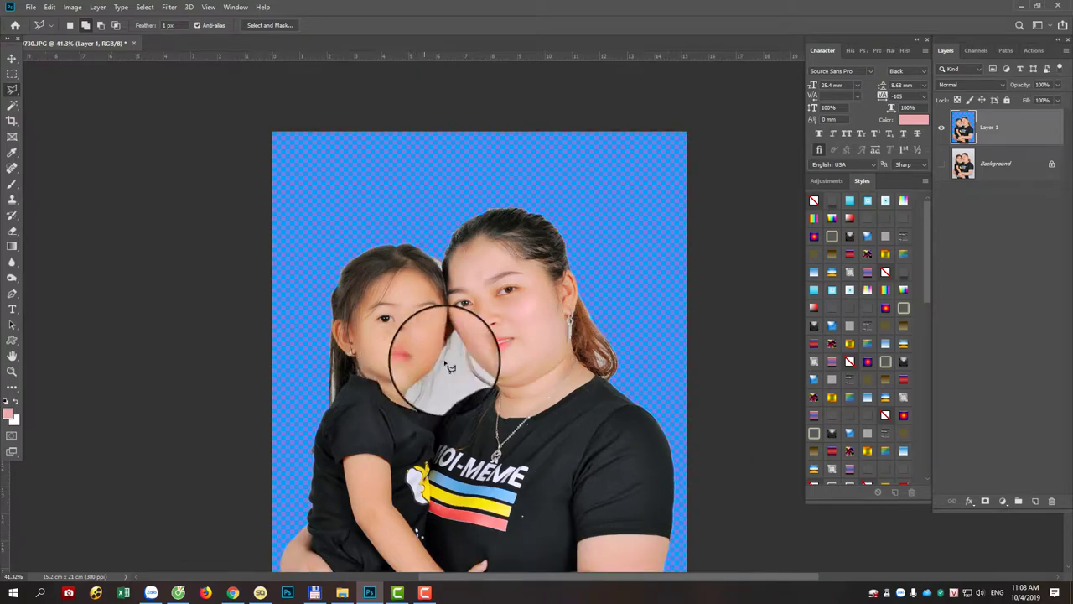
{"action": "scroll", "coordinate": [427, 381], "scroll_direction": "up", "scroll_amount": 3, "text": "alt"}
{"action": "scroll", "coordinate": [470, 419], "scroll_direction": "up", "scroll_amount": 2, "text": "alt"}
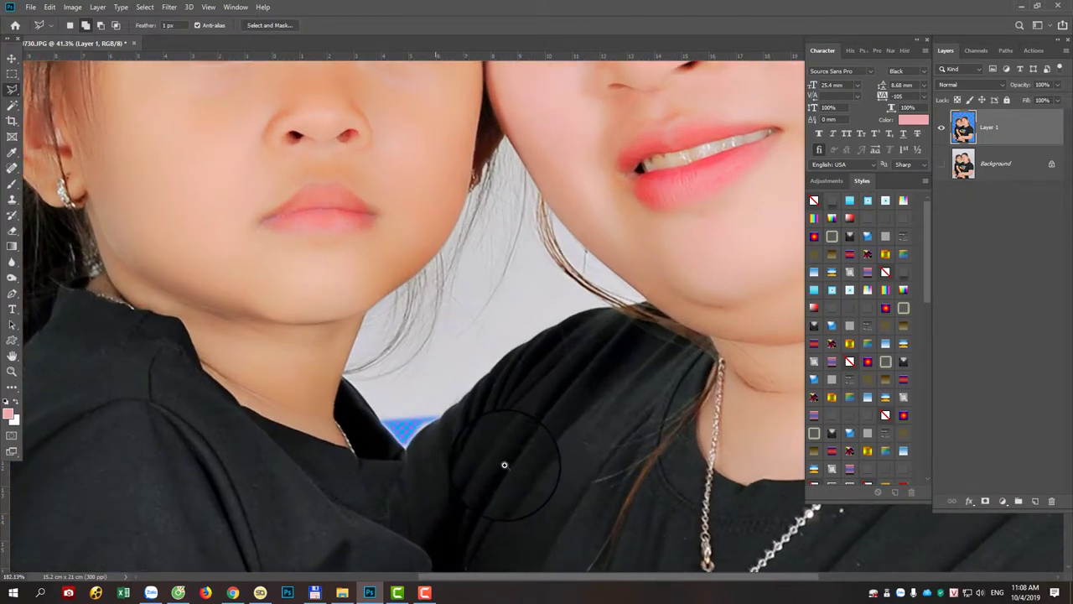
{"action": "scroll", "coordinate": [469, 428], "scroll_direction": "up", "scroll_amount": 1, "text": "alt"}
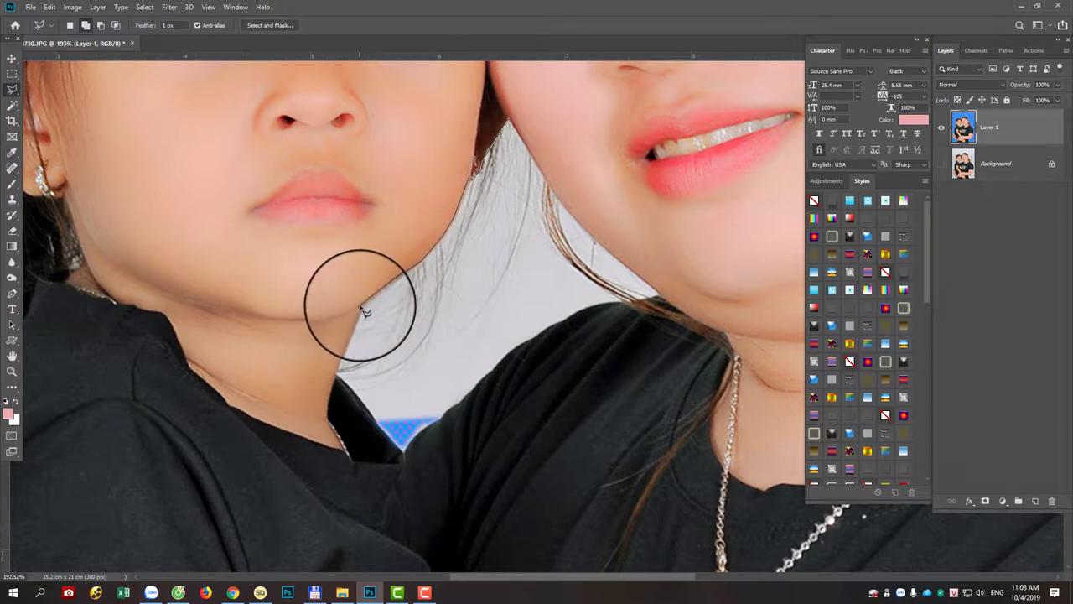
Lasso around the grey gap between the girl's chin and the mother's hair
{"action": "mouse_move", "coordinate": [359, 328]}
{"action": "left_mouse_down"}
{"action": "mouse_move", "coordinate": [335, 379]}
{"action": "mouse_move", "coordinate": [679, 295]}
{"action": "mouse_move", "coordinate": [658, 306]}
{"action": "mouse_move", "coordinate": [618, 240]}
{"action": "mouse_move", "coordinate": [567, 232]}
{"action": "mouse_move", "coordinate": [591, 232]}
{"action": "left_mouse_up"}
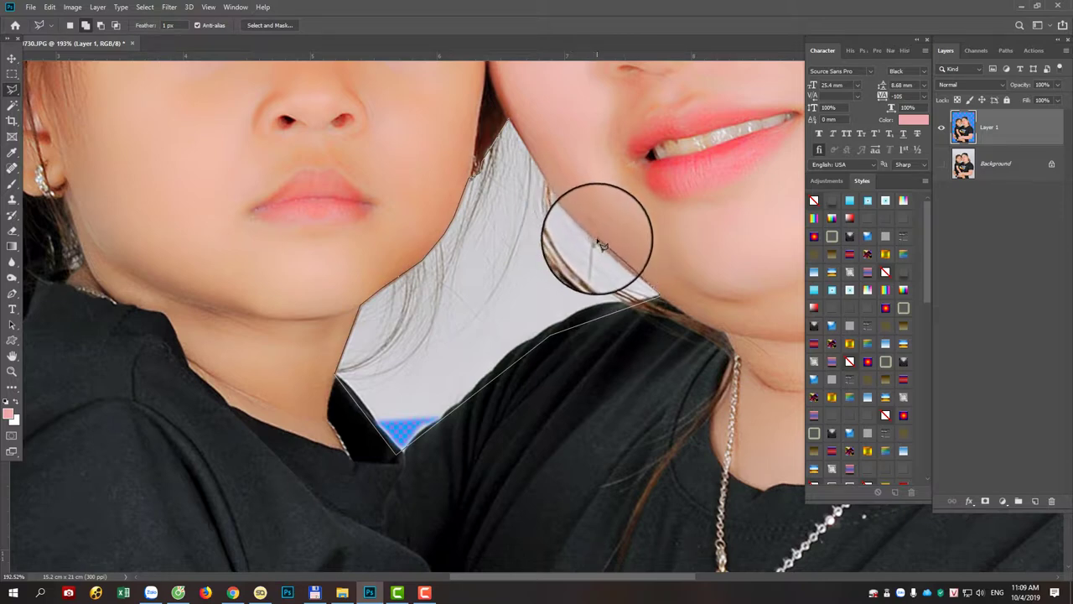
{"action": "mouse_move", "coordinate": [600, 243]}
{"action": "left_mouse_down"}
{"action": "mouse_move", "coordinate": [560, 204]}
{"action": "mouse_move", "coordinate": [511, 124]}
{"action": "left_mouse_up"}
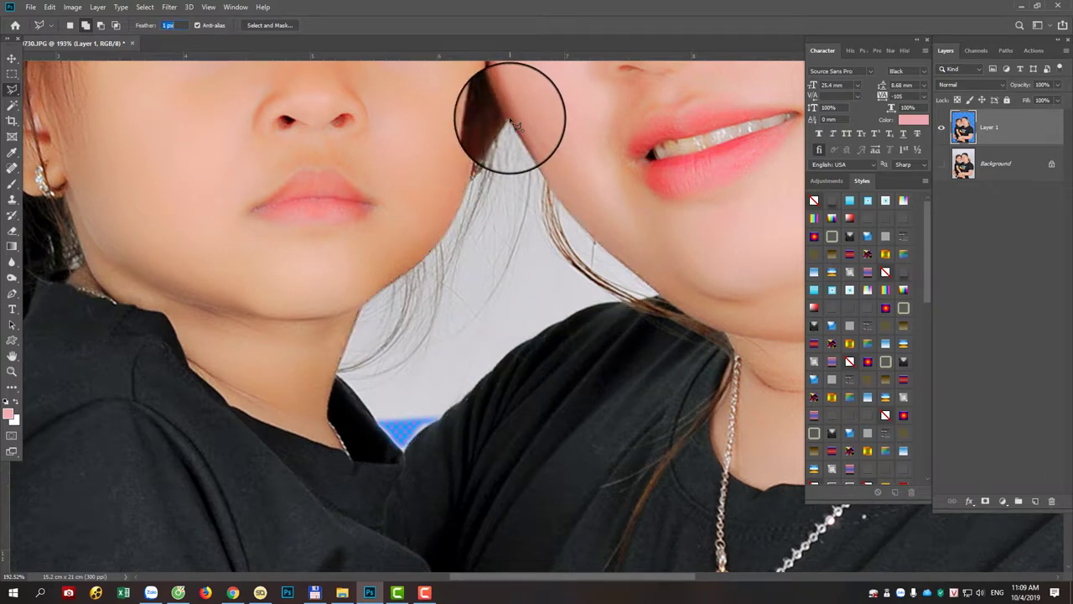
{"action": "double_click", "coordinate": [513, 123]}
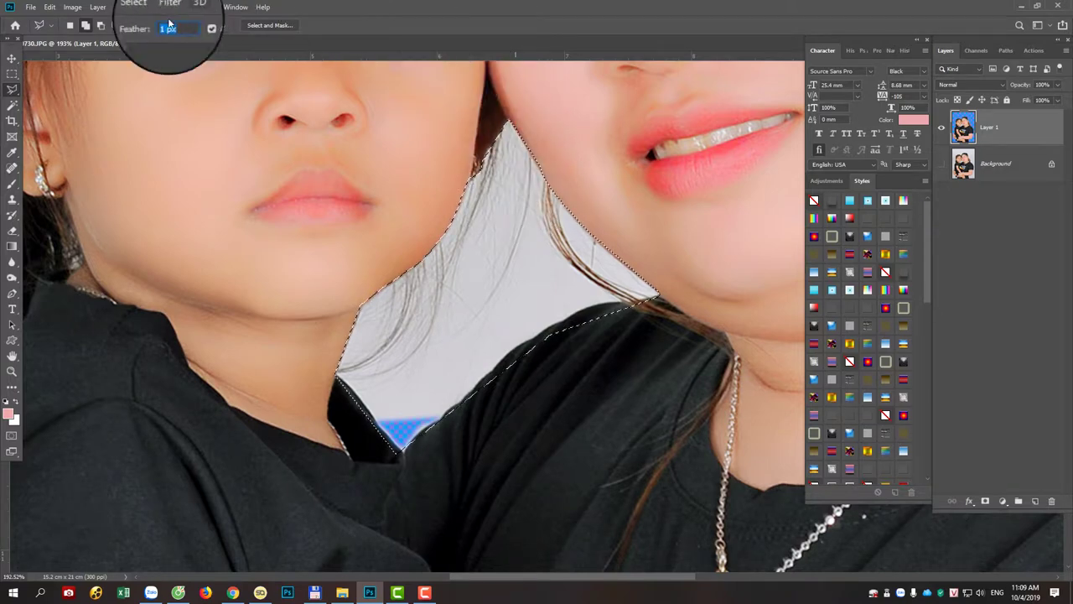
{"action": "left_click", "coordinate": [509, 272]}
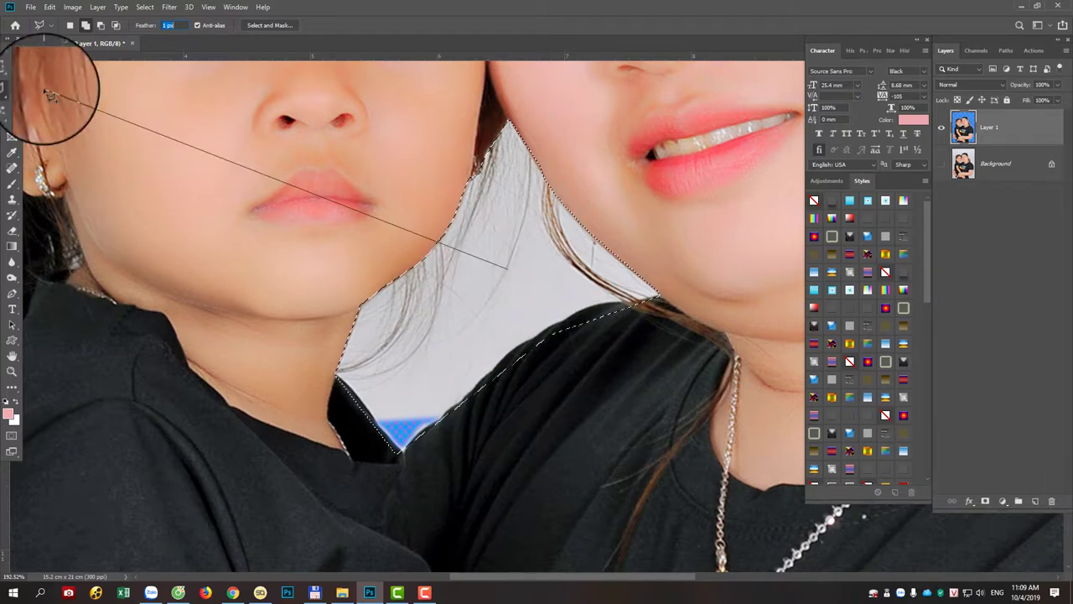
Erase the gap with the Background Eraser at Discontiguous limits and 71% tolerance
{"action": "right_click", "coordinate": [12, 233]}
{"action": "left_click", "coordinate": [67, 240]}
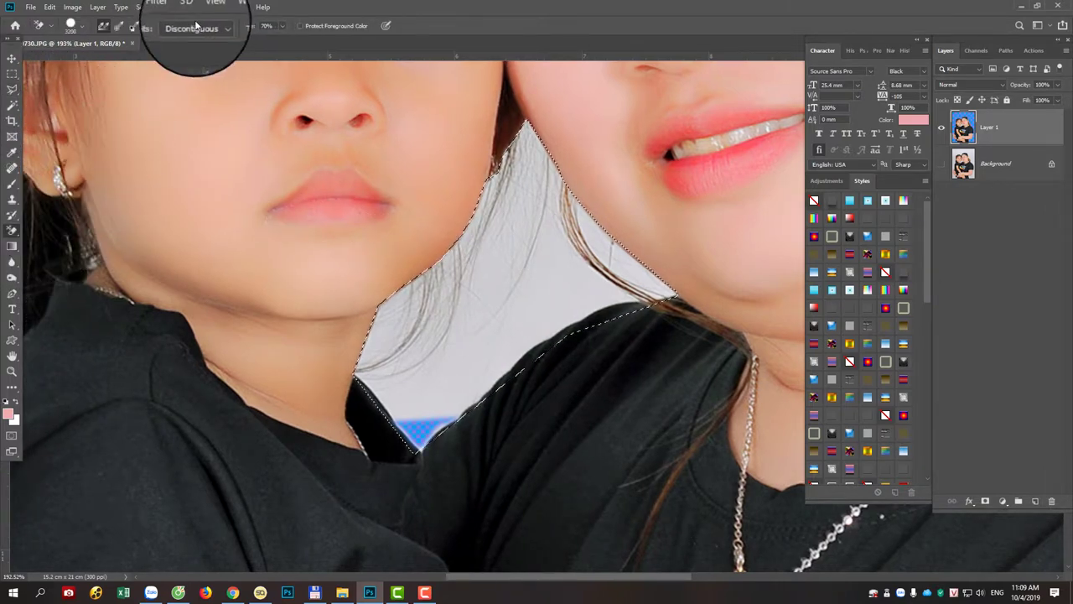
{"action": "left_click", "coordinate": [195, 27]}
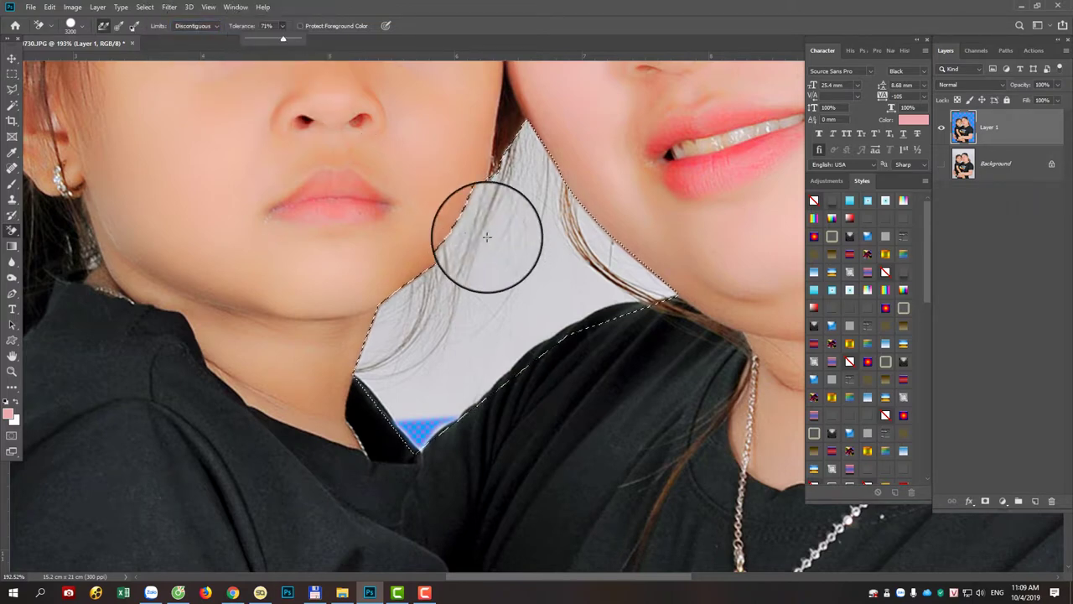
{"action": "left_click_drag", "start_coordinate": [491, 259], "coordinate": [491, 263]}
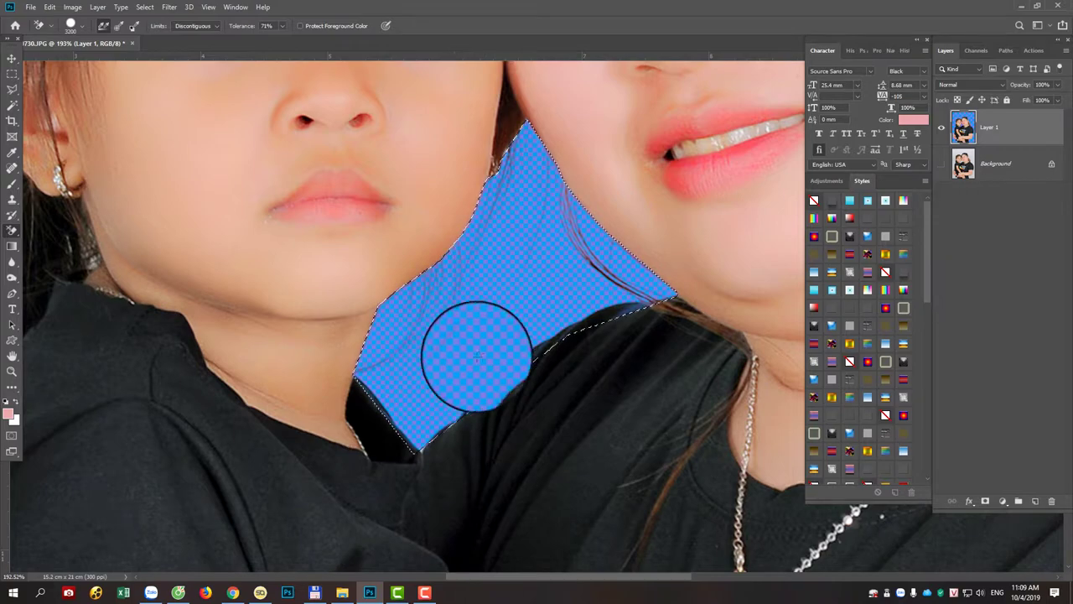
{"action": "scroll", "coordinate": [520, 241], "scroll_direction": "down", "scroll_amount": 3}
{"action": "scroll", "coordinate": [519, 238], "scroll_direction": "down", "scroll_amount": 5}
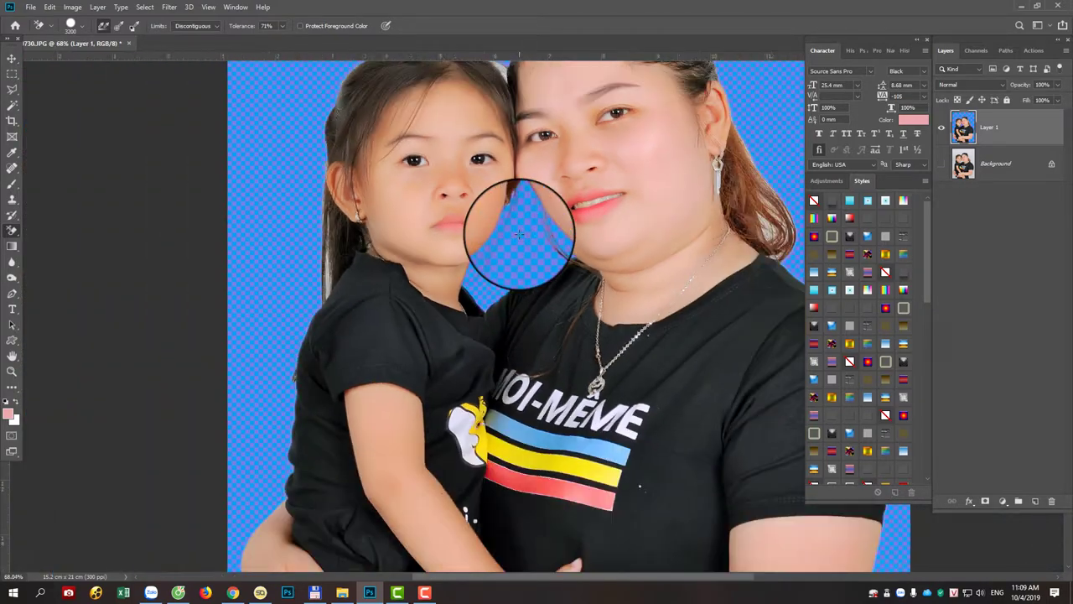
{"action": "scroll", "coordinate": [427, 218], "scroll_direction": "up", "scroll_amount": 4}
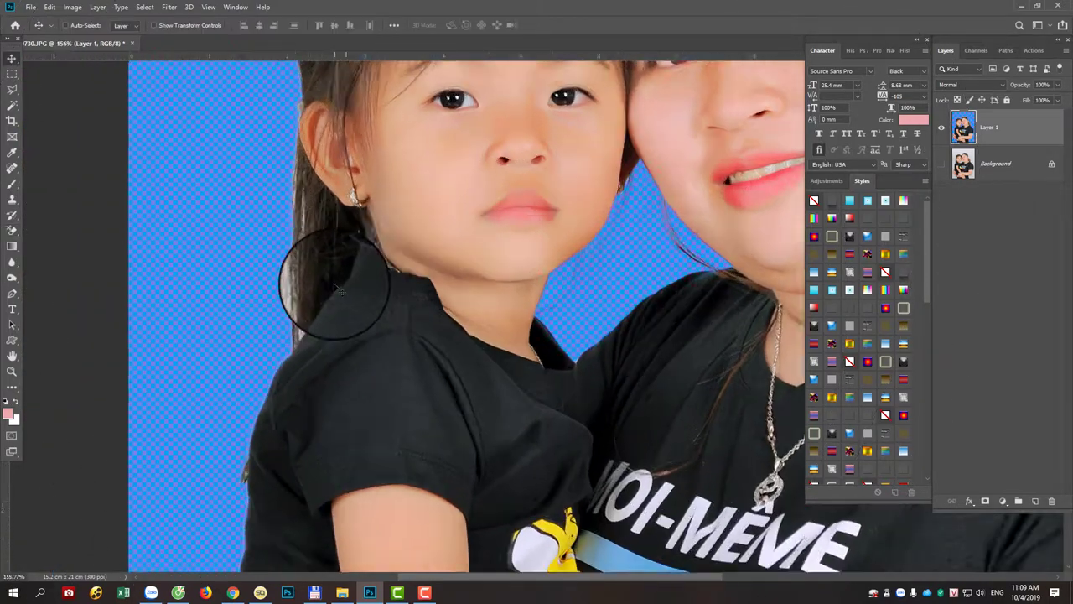
{"action": "scroll", "coordinate": [335, 276], "scroll_direction": "up", "scroll_amount": 3}
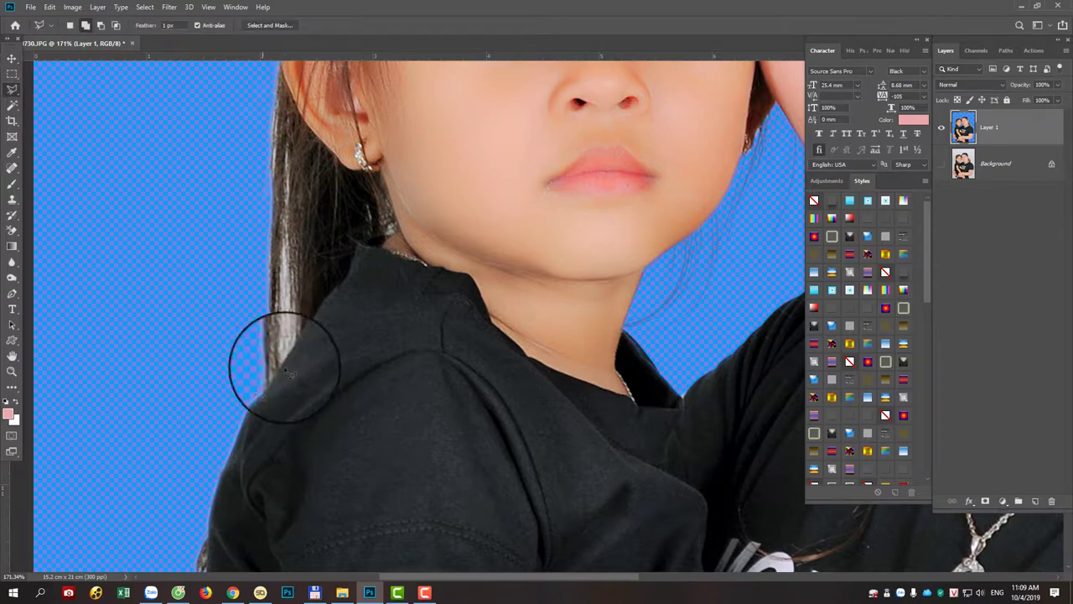
Outline the backdrop along the girl's hair, from beside her ear along her hairline
{"action": "left_click", "coordinate": [318, 261]}
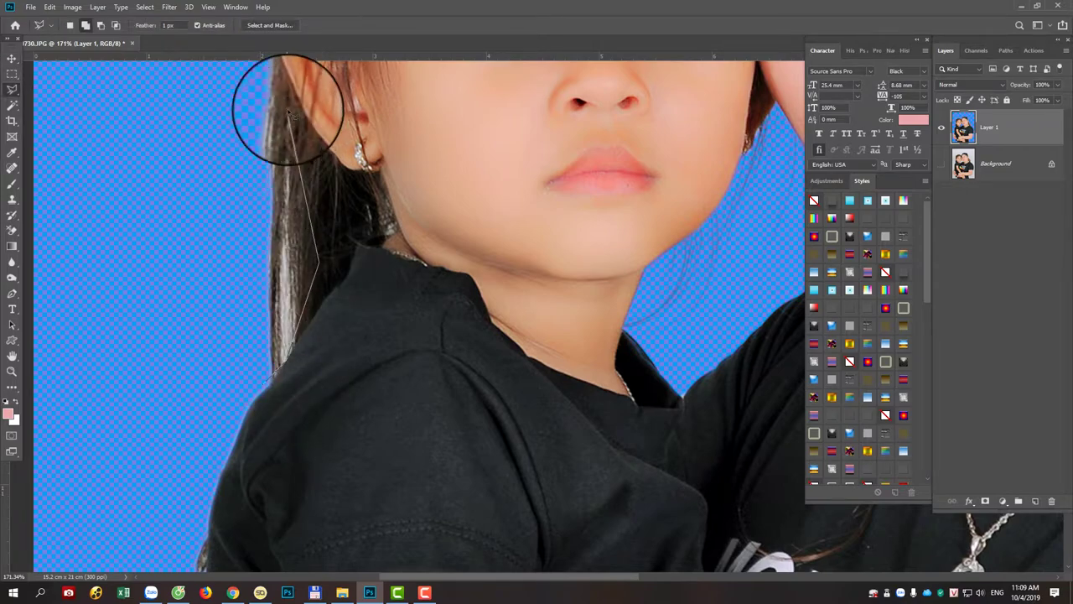
{"action": "left_click", "coordinate": [288, 78]}
{"action": "scroll", "coordinate": [278, 556], "scroll_direction": "up", "scroll_amount": 2}
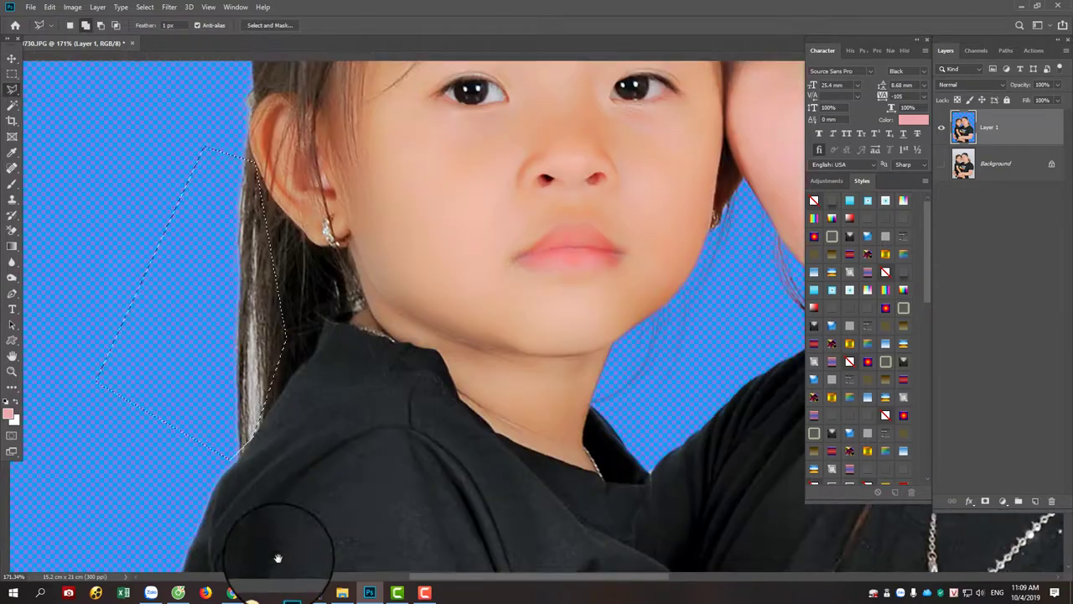
{"action": "scroll", "coordinate": [352, 148], "scroll_direction": "up", "scroll_amount": 4}
{"action": "scroll", "coordinate": [352, 148], "scroll_direction": "right", "scroll_amount": 2}
{"action": "scroll", "coordinate": [510, 182], "scroll_direction": "down", "scroll_amount": 2}
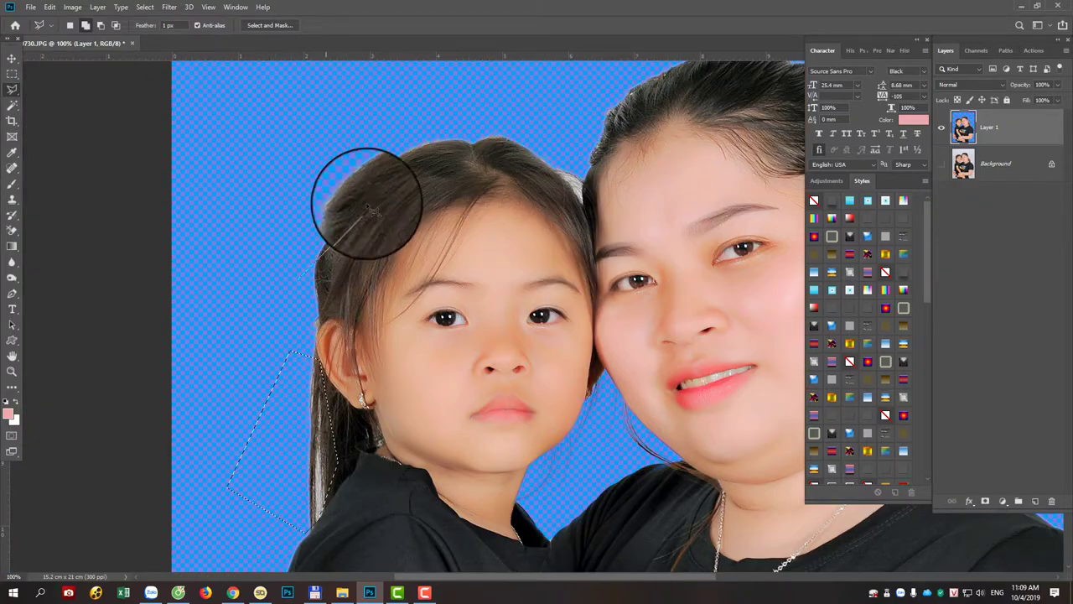
{"action": "left_click", "coordinate": [395, 170]}
{"action": "left_click", "coordinate": [518, 159]}
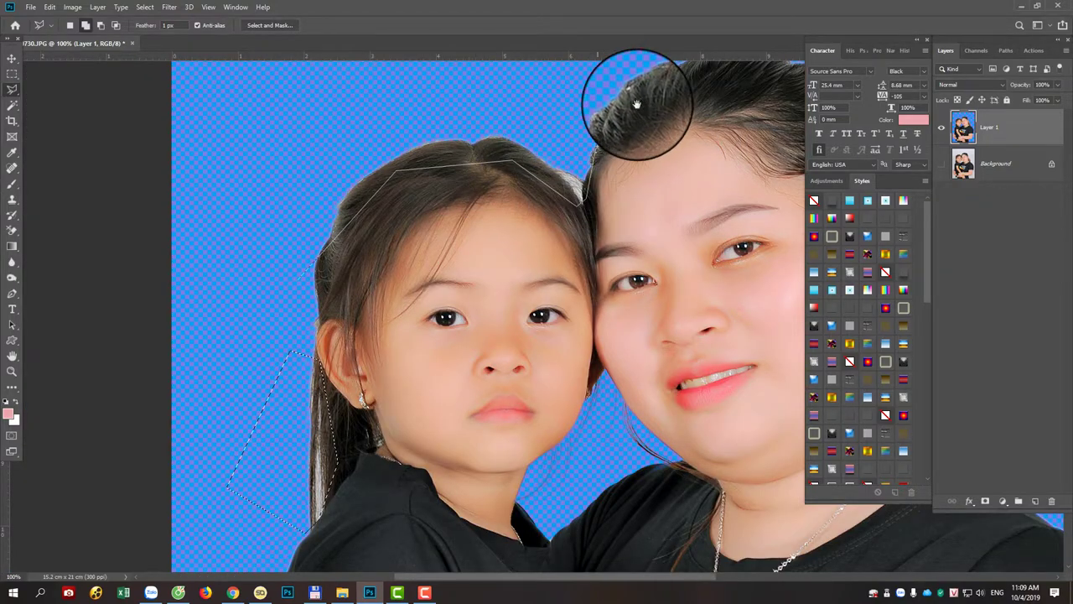
{"action": "scroll", "coordinate": [634, 108], "scroll_direction": "up", "scroll_amount": 2}
{"action": "scroll", "coordinate": [570, 143], "scroll_direction": "right", "scroll_amount": 3}
Continue the outline along the mother's hair, ear, shoulder and the right-side background
{"action": "left_click", "coordinate": [473, 191]}
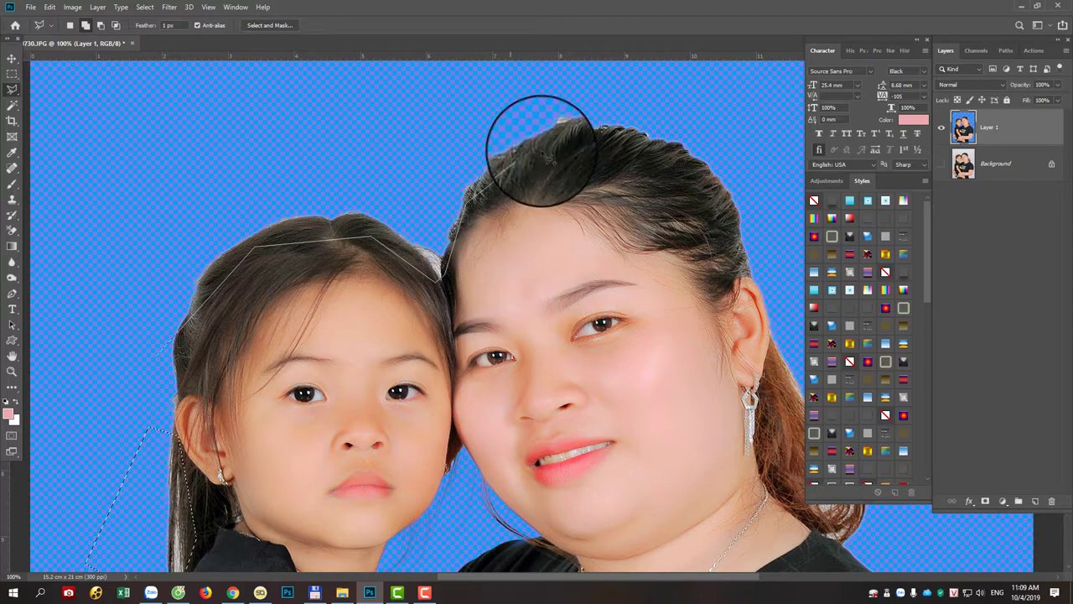
{"action": "left_click", "coordinate": [555, 143]}
{"action": "left_click_drag", "start_coordinate": [730, 180], "coordinate": [521, 115]}
{"action": "left_click", "coordinate": [530, 121]}
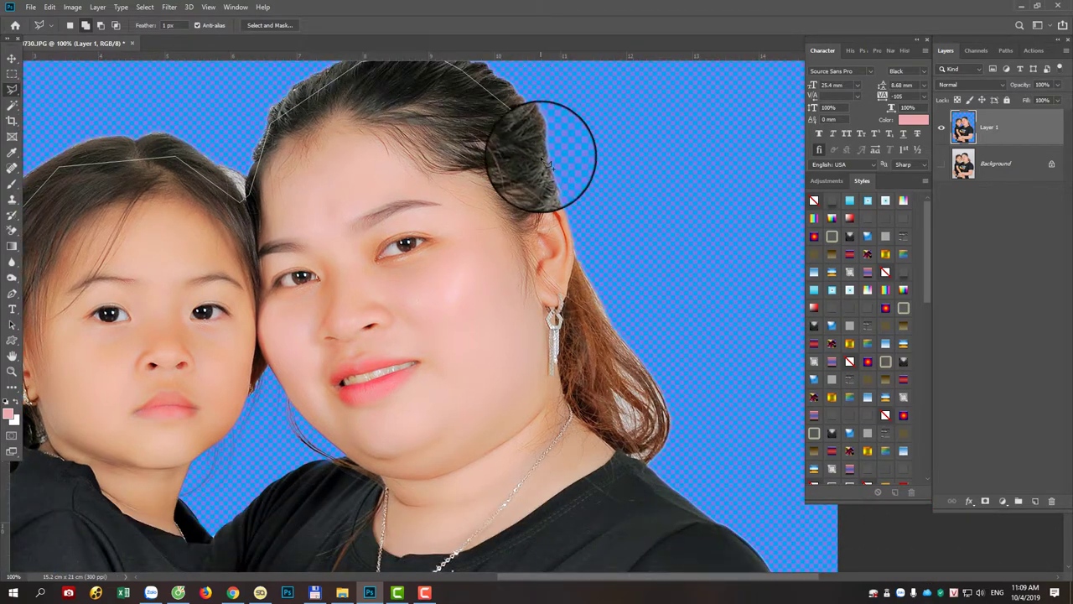
{"action": "left_click", "coordinate": [551, 193]}
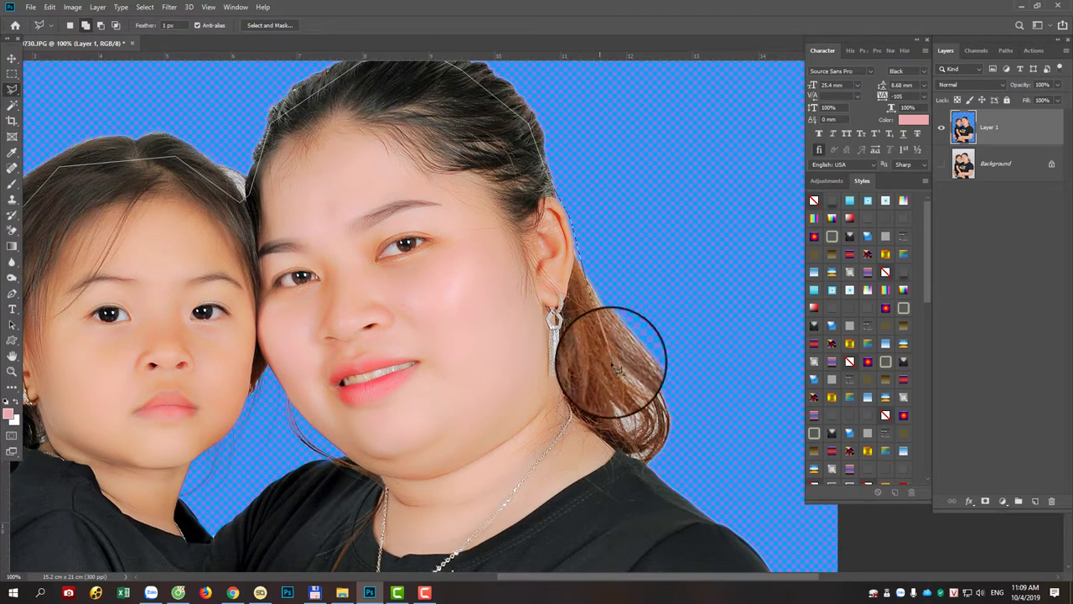
{"action": "left_click", "coordinate": [664, 452]}
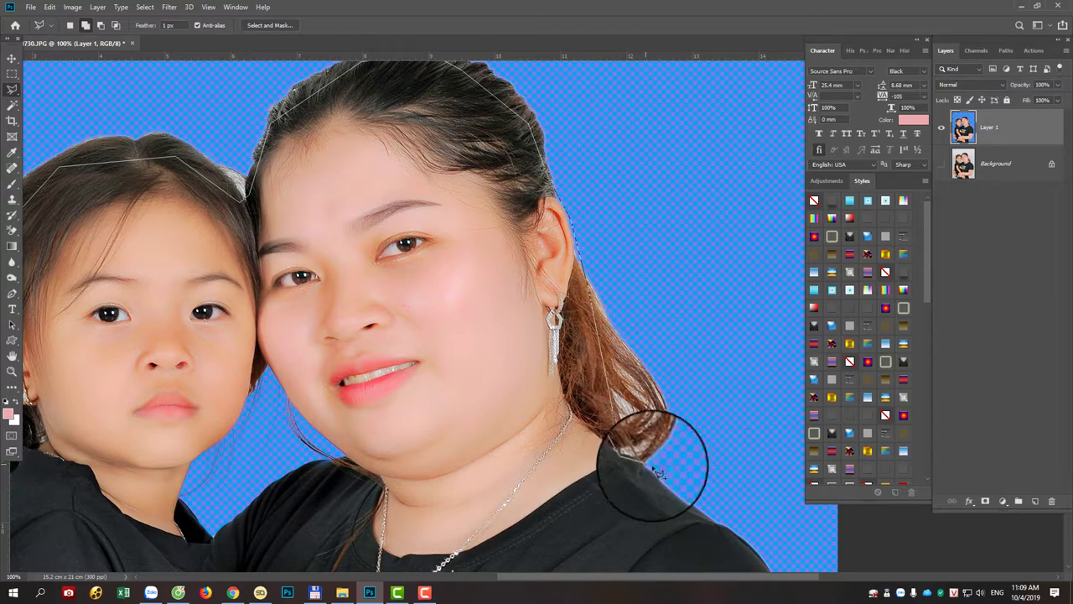
{"action": "left_click", "coordinate": [720, 419]}
{"action": "left_click", "coordinate": [777, 318]}
{"action": "left_click", "coordinate": [769, 140]}
{"action": "scroll", "coordinate": [667, 71], "scroll_direction": "down", "scroll_amount": 1}
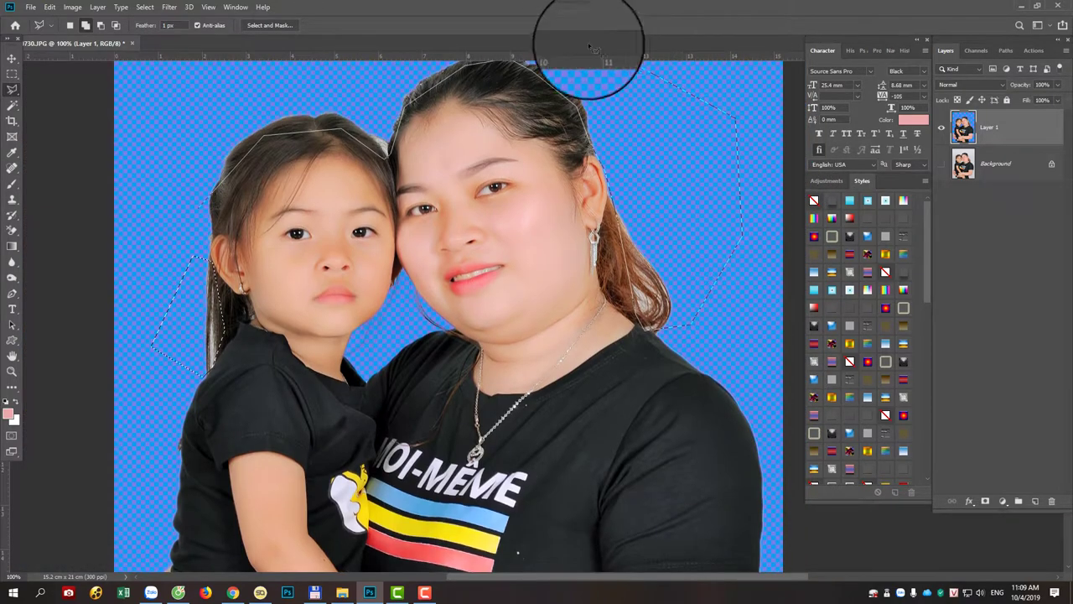
{"action": "scroll", "coordinate": [453, 36], "scroll_direction": "up", "scroll_amount": 3}
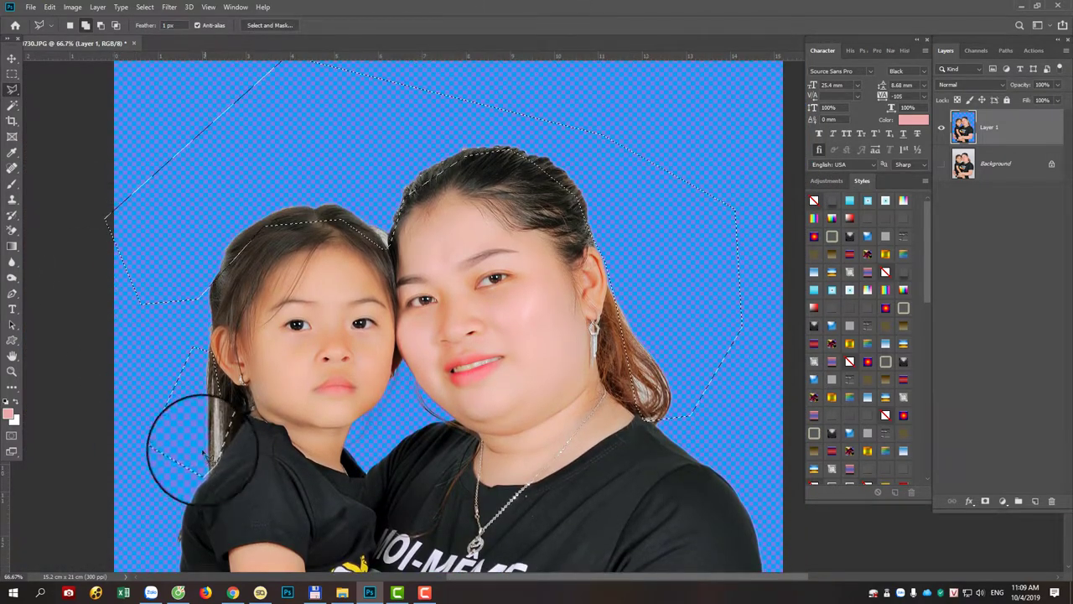
{"action": "scroll", "coordinate": [695, 420], "scroll_direction": "up", "scroll_amount": 2}
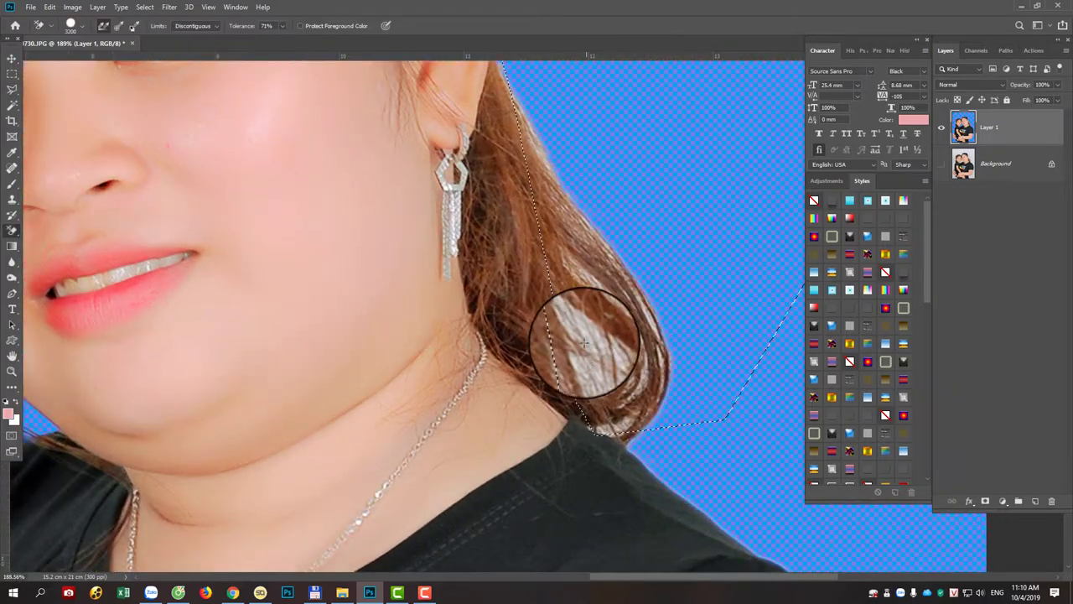
Magic-erase the white patches in the woman's hair, redoing it at 59% tolerance
{"action": "left_click_drag", "start_coordinate": [594, 323], "coordinate": [618, 352]}
{"action": "scroll", "coordinate": [618, 377], "scroll_direction": "up", "scroll_amount": 3}
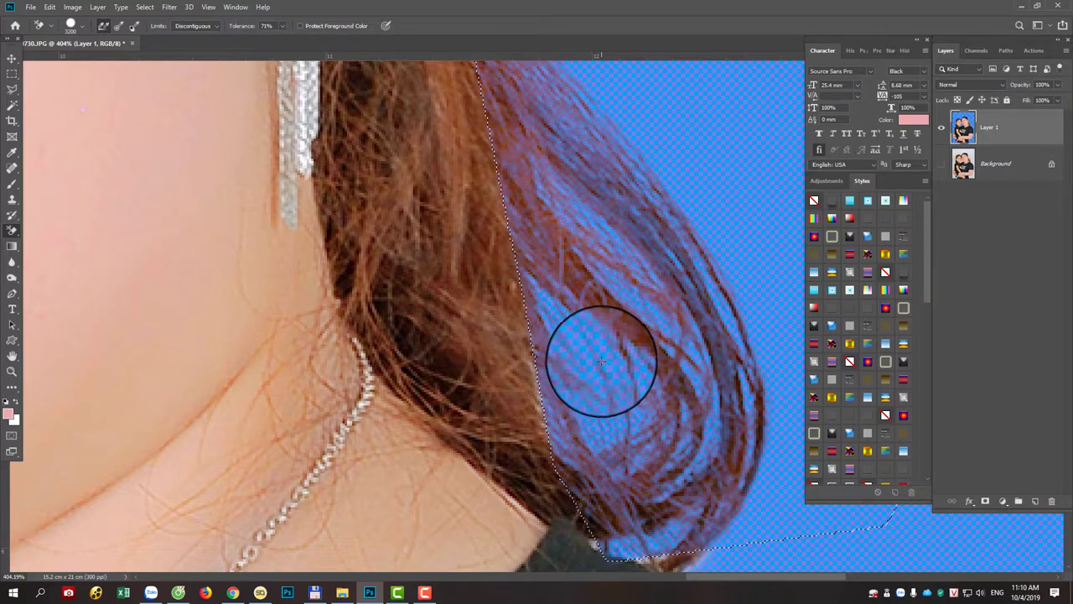
{"action": "key", "text": "ctrl+z"}
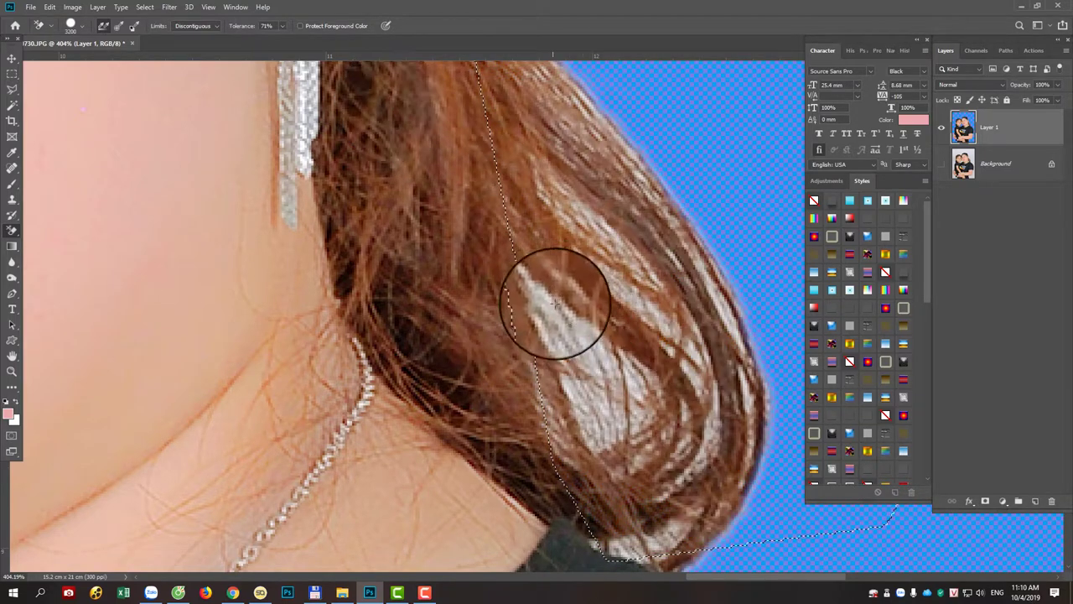
{"action": "left_click", "coordinate": [282, 29]}
{"action": "left_click_drag", "start_coordinate": [290, 40], "coordinate": [276, 41]}
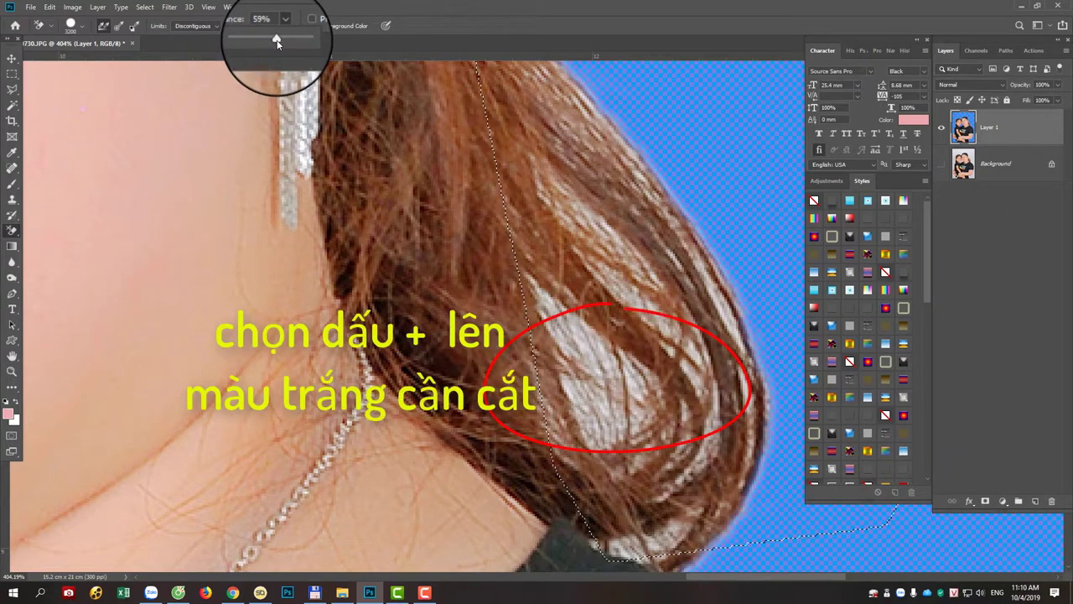
{"action": "left_click_drag", "start_coordinate": [595, 355], "coordinate": [618, 352]}
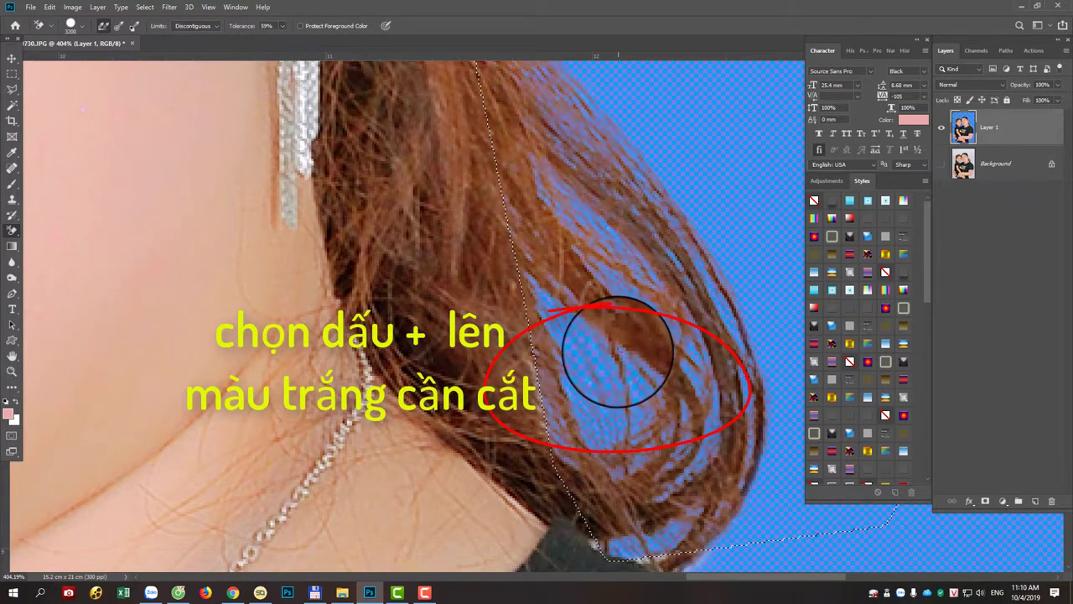
{"action": "scroll", "coordinate": [618, 352], "scroll_direction": "down", "scroll_amount": 3}
{"action": "scroll", "coordinate": [611, 335], "scroll_direction": "down", "scroll_amount": 3}
{"action": "scroll", "coordinate": [575, 335], "scroll_direction": "down", "scroll_amount": 2}
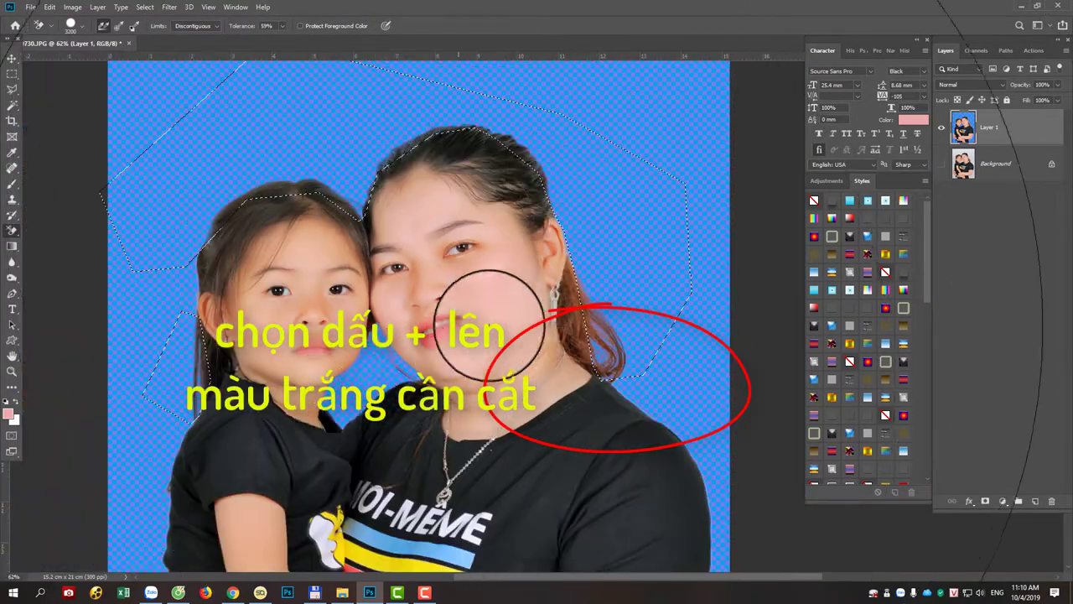
{"action": "scroll", "coordinate": [448, 202], "scroll_direction": "down", "scroll_amount": 2}
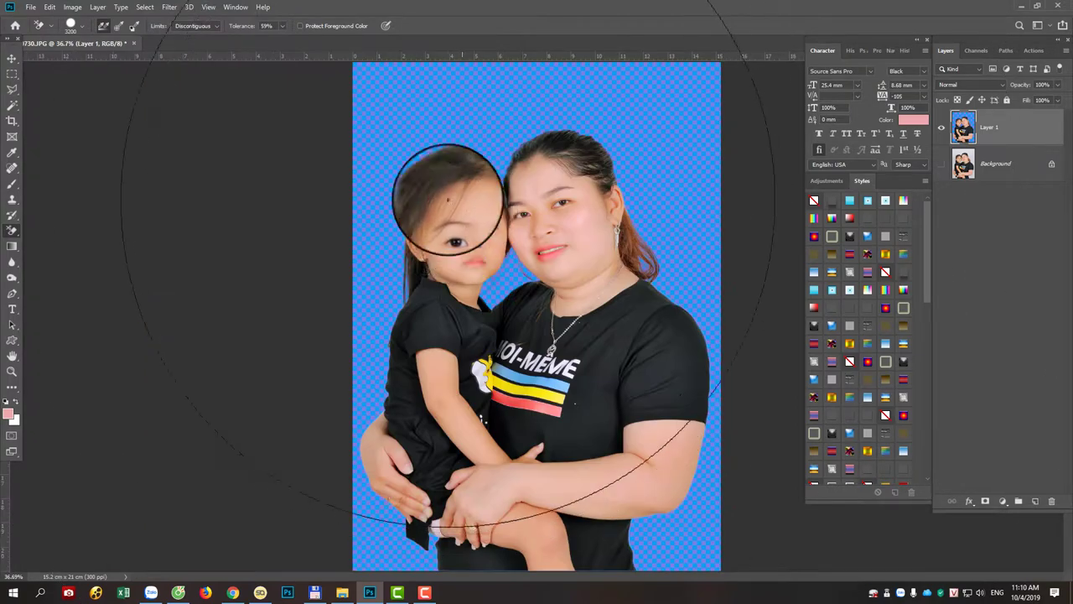
{"action": "scroll", "coordinate": [431, 228], "scroll_direction": "down", "scroll_amount": 1}
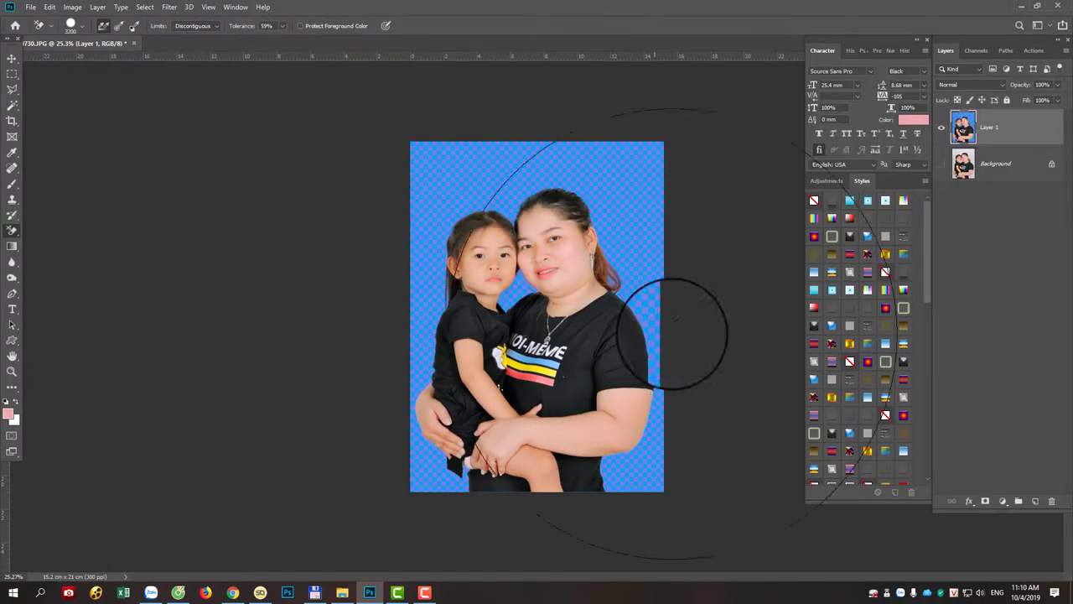
Drag DSC_7367.JPG from File Explorer onto the canvas as a new layer
{"action": "left_click", "coordinate": [11, 56]}
{"action": "left_click", "coordinate": [344, 593]}
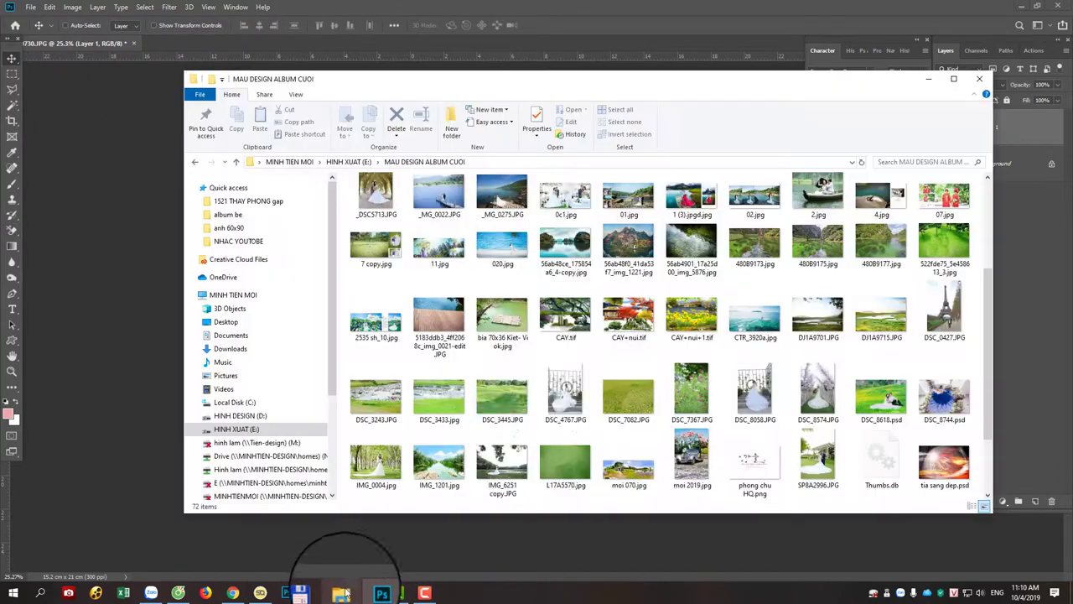
{"action": "mouse_move", "coordinate": [692, 389]}
{"action": "left_mouse_down"}
{"action": "mouse_move", "coordinate": [671, 549]}
{"action": "mouse_move", "coordinate": [672, 501]}
{"action": "left_mouse_up"}
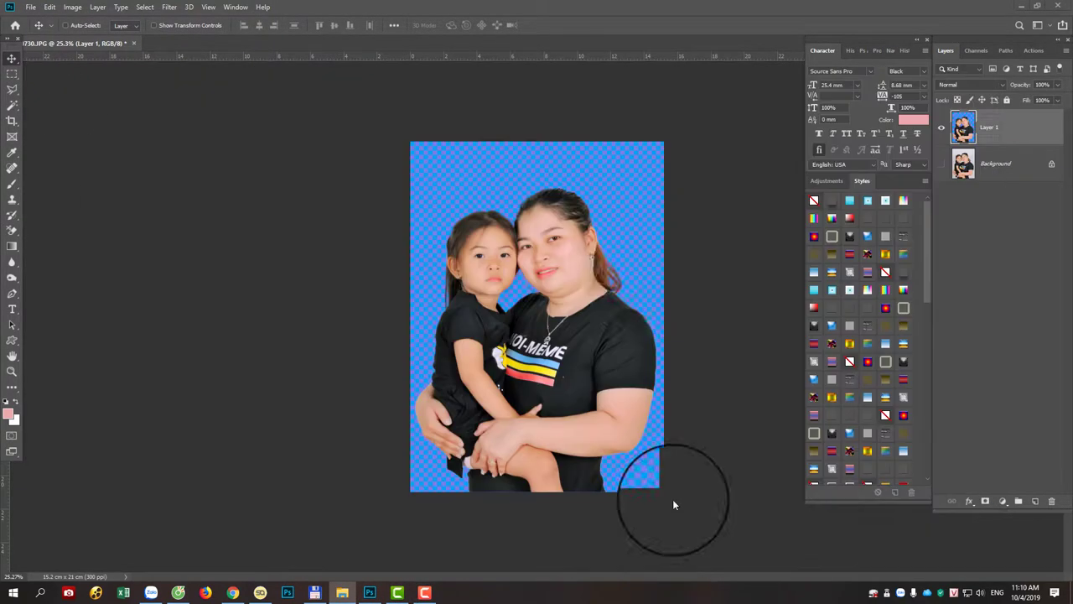
{"action": "left_click_drag", "start_coordinate": [604, 241], "coordinate": [619, 243]}
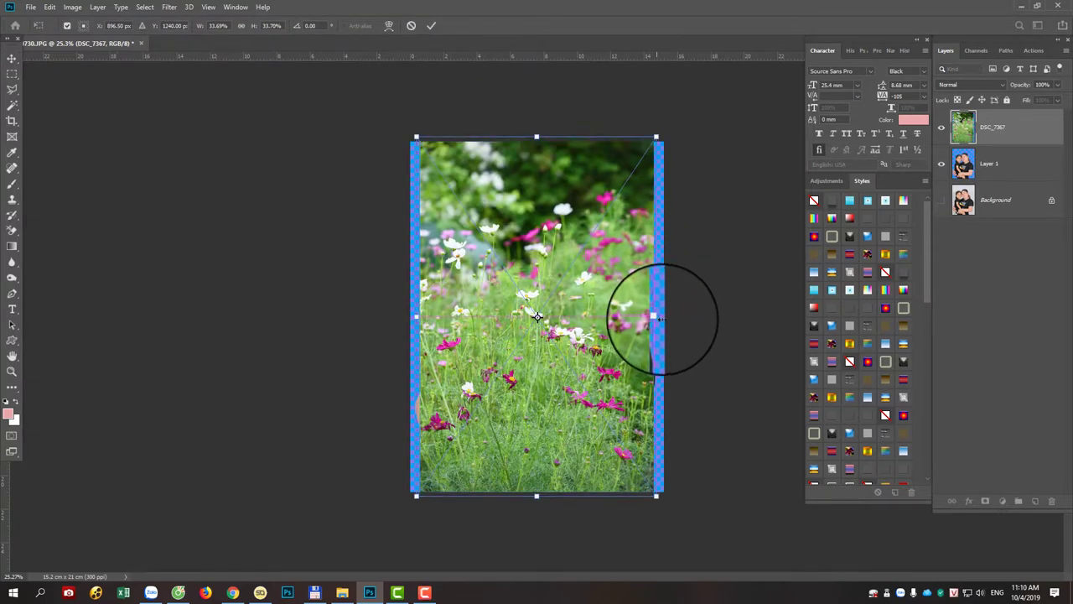
Widen DSC_7367 to cover the canvas and move its layer below Layer 1
{"action": "left_click_drag", "start_coordinate": [661, 317], "coordinate": [670, 320]}
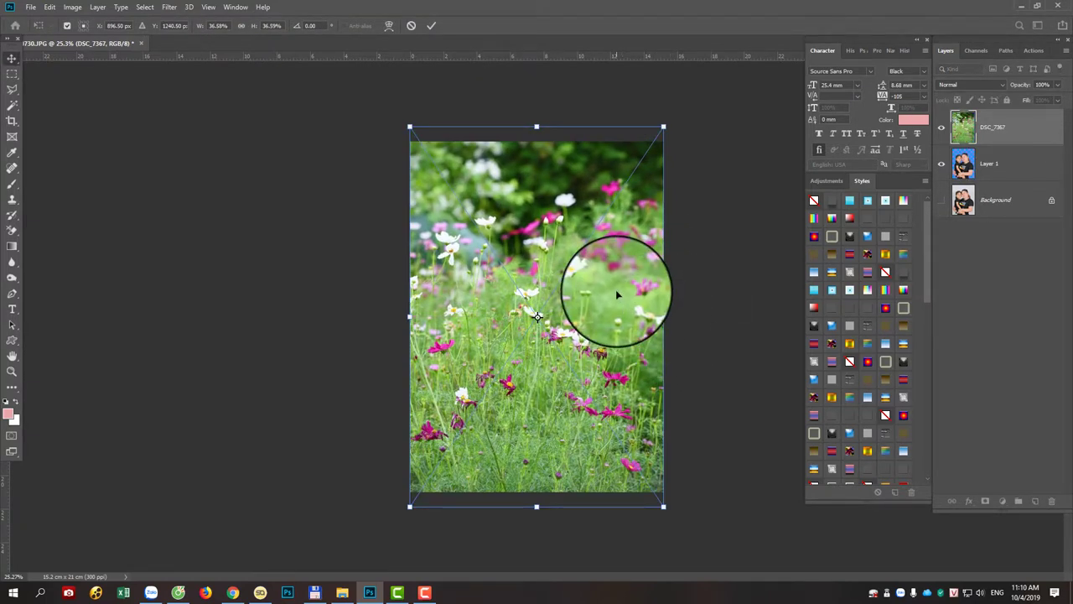
{"action": "key", "text": "Return"}
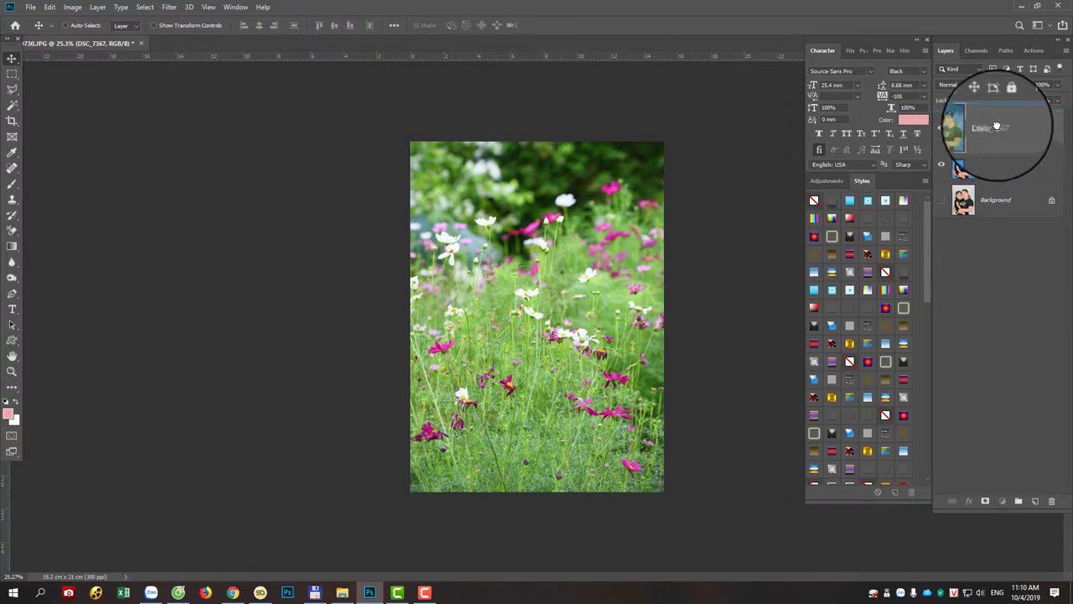
{"action": "left_click_drag", "start_coordinate": [996, 124], "coordinate": [995, 123]}
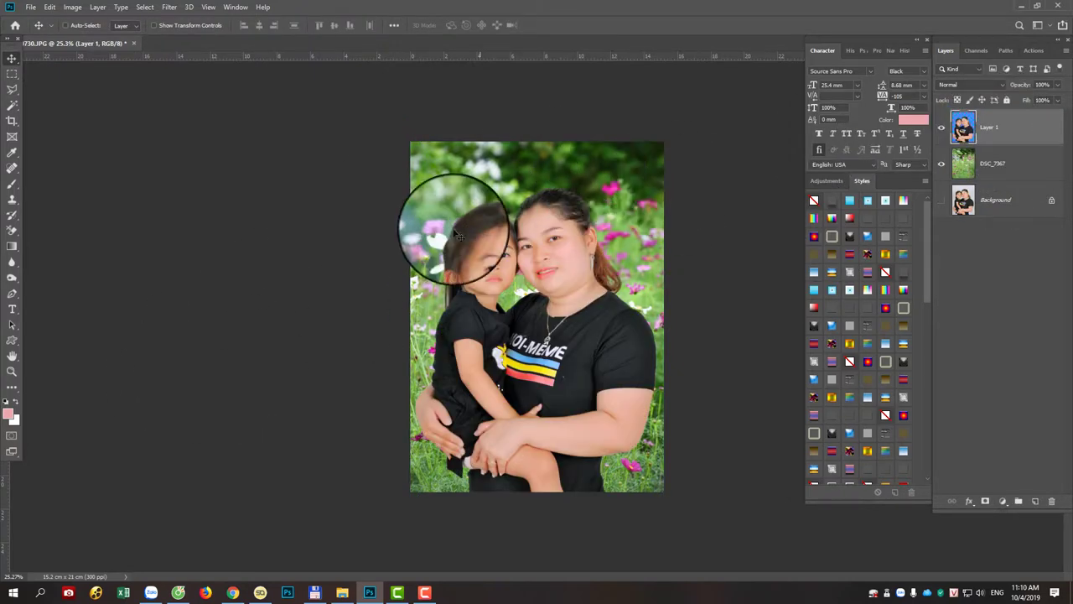
{"action": "scroll", "coordinate": [575, 191], "scroll_direction": "up", "scroll_amount": 2}
{"action": "scroll", "coordinate": [575, 210], "scroll_direction": "up", "scroll_amount": 2}
{"action": "scroll", "coordinate": [587, 168], "scroll_direction": "up", "scroll_amount": 2}
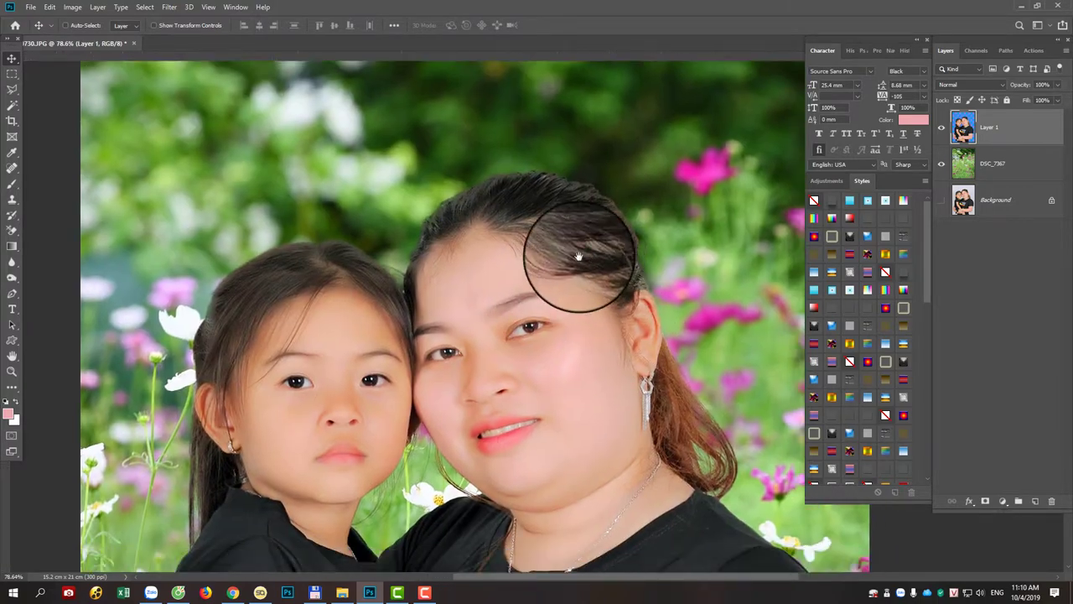
Pan and zoom around the composite to inspect the cutout edges against the flowers
{"action": "left_click_drag", "start_coordinate": [575, 240], "coordinate": [572, 330]}
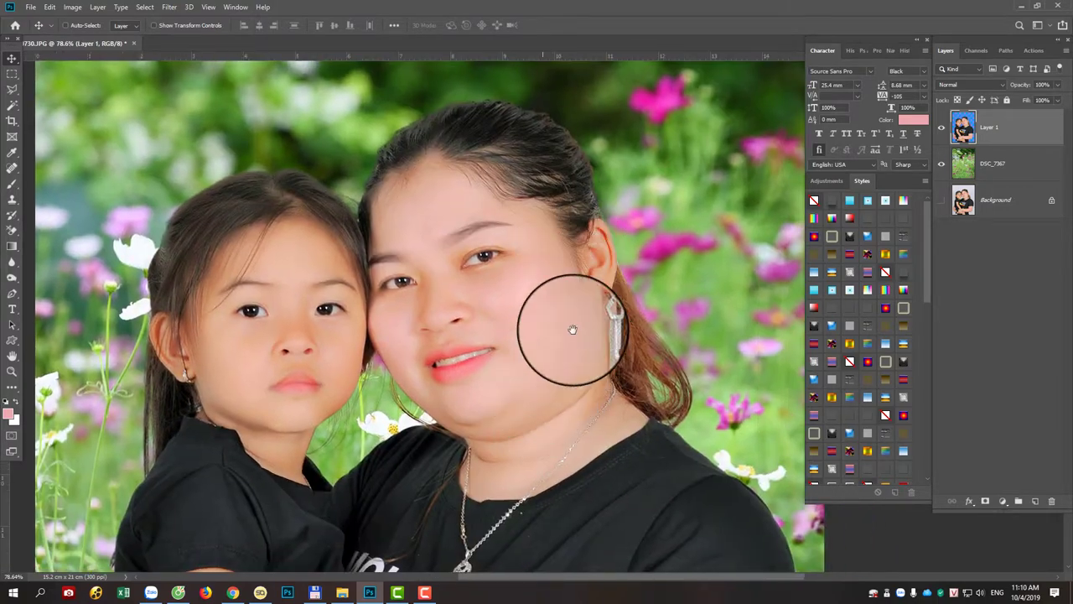
{"action": "scroll", "coordinate": [536, 271], "scroll_direction": "down", "scroll_amount": 3}
{"action": "scroll", "coordinate": [536, 358], "scroll_direction": "down", "scroll_amount": 2}
{"action": "scroll", "coordinate": [546, 395], "scroll_direction": "down", "scroll_amount": 3}
{"action": "scroll", "coordinate": [511, 243], "scroll_direction": "down", "scroll_amount": 2}
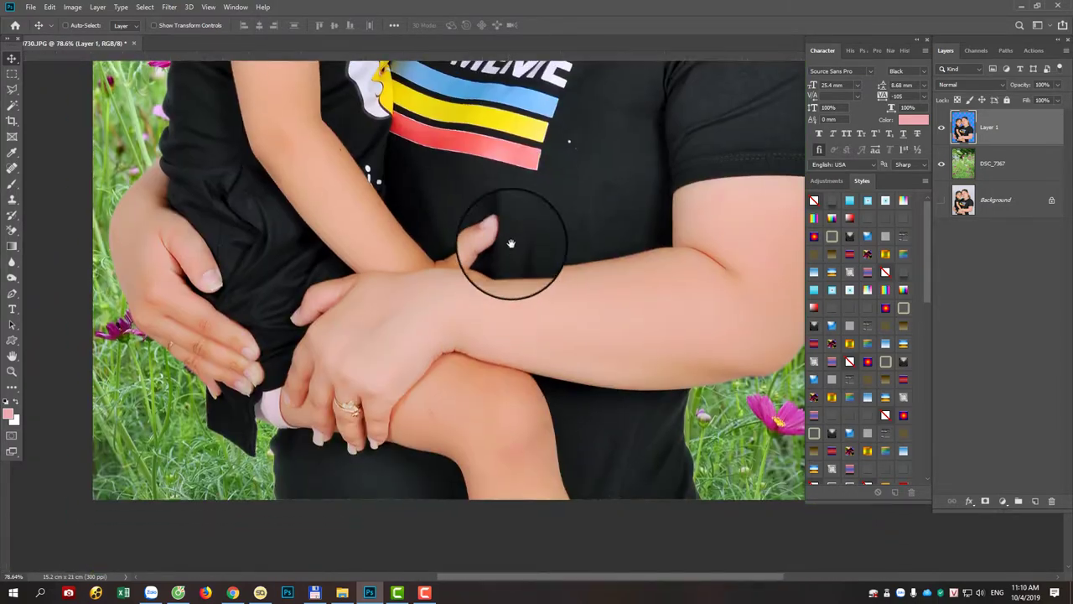
{"action": "scroll", "coordinate": [510, 243], "scroll_direction": "down", "scroll_amount": 2}
{"action": "scroll", "coordinate": [559, 280], "scroll_direction": "right", "scroll_amount": 3}
{"action": "scroll", "coordinate": [519, 318], "scroll_direction": "up", "scroll_amount": 2}
{"action": "scroll", "coordinate": [419, 299], "scroll_direction": "down", "scroll_amount": 2}
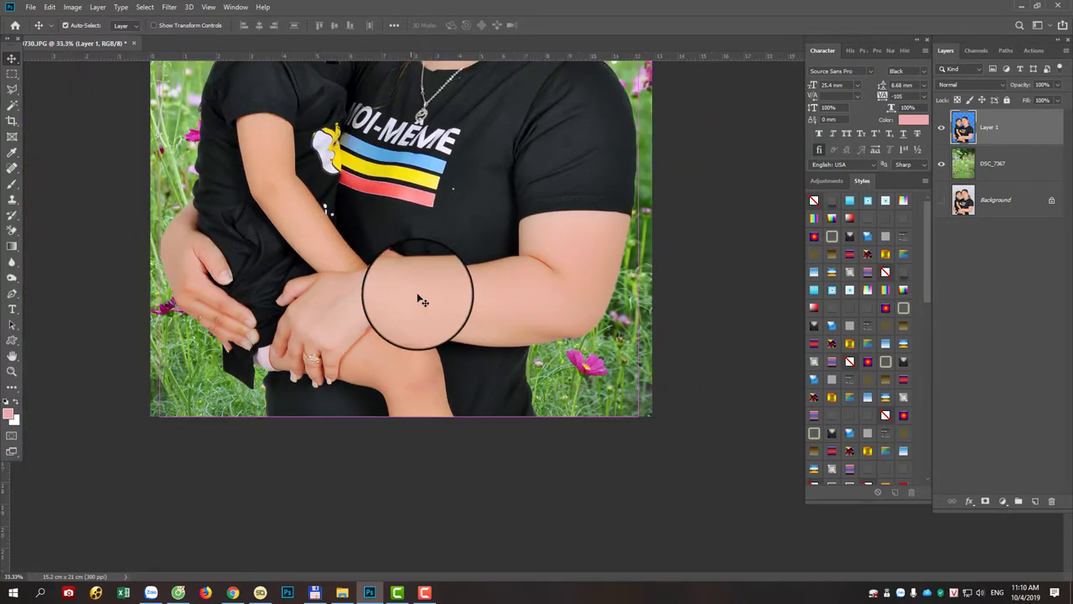
{"action": "scroll", "coordinate": [716, 233], "scroll_direction": "down", "scroll_amount": 2}
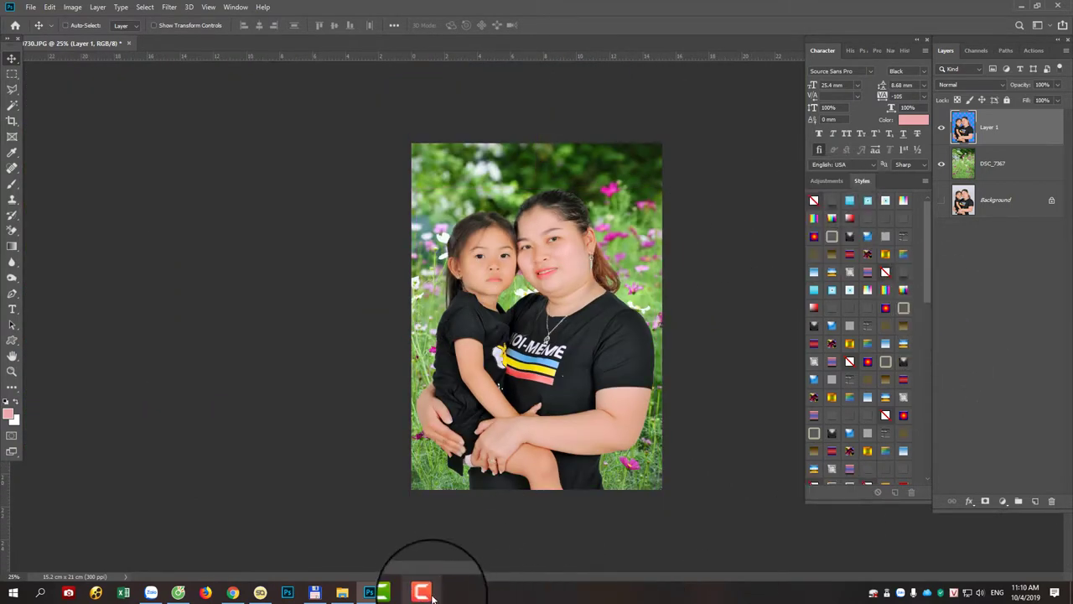